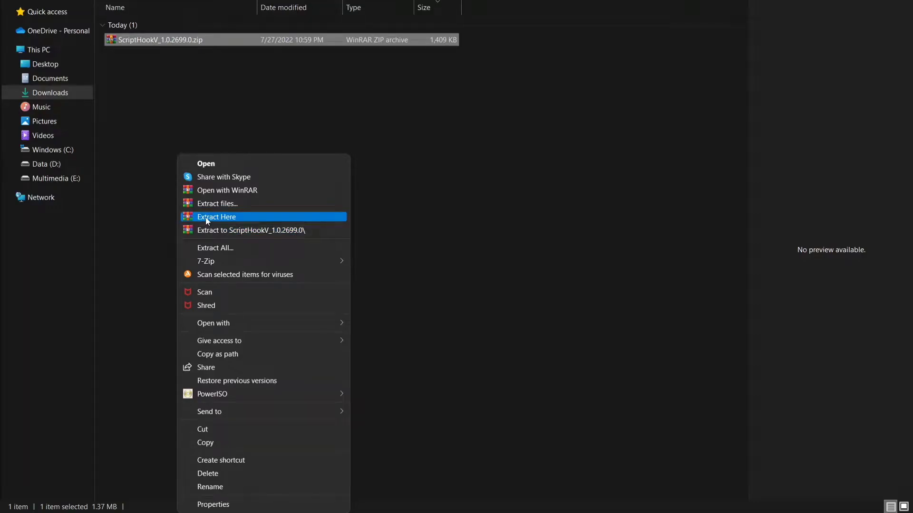
Extract ScriptHookV_1.0.2699.0.zip directly into the Downloads folder and open the extracted bin folder.
left_click(206, 218)
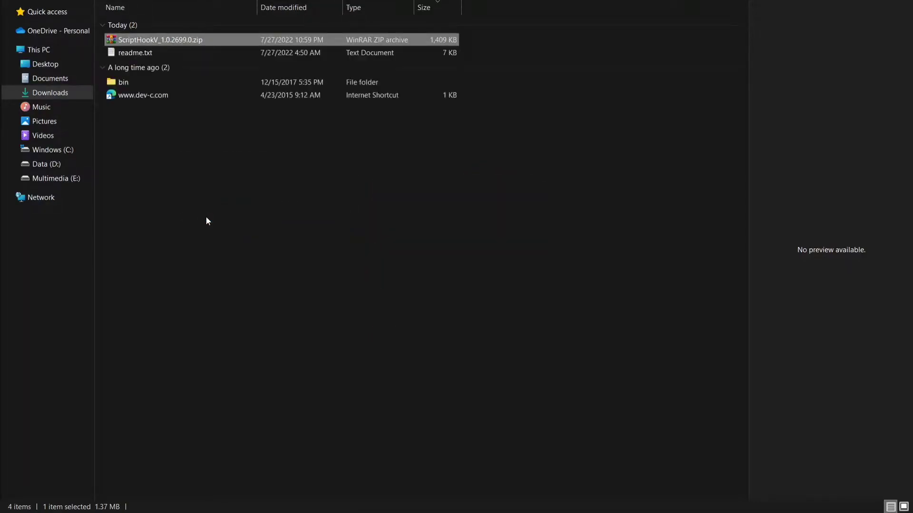
left_click(207, 218)
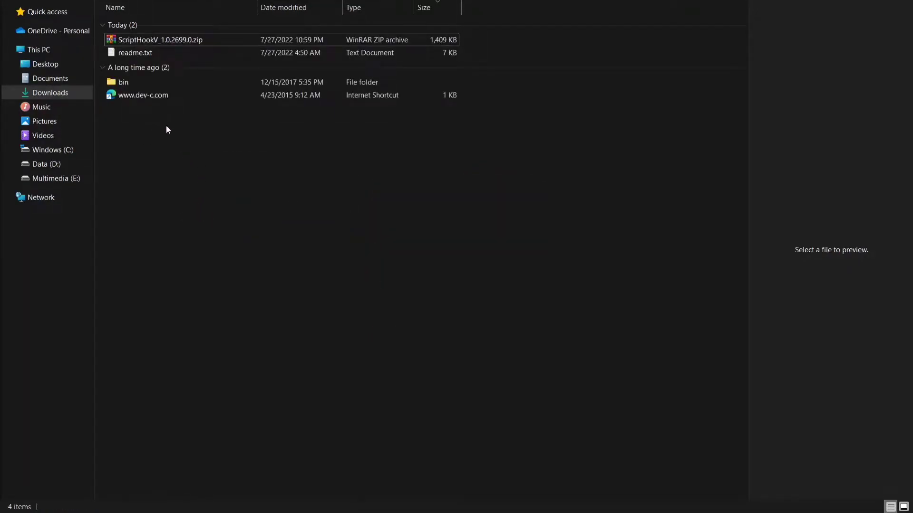
mouse_move(122, 87)
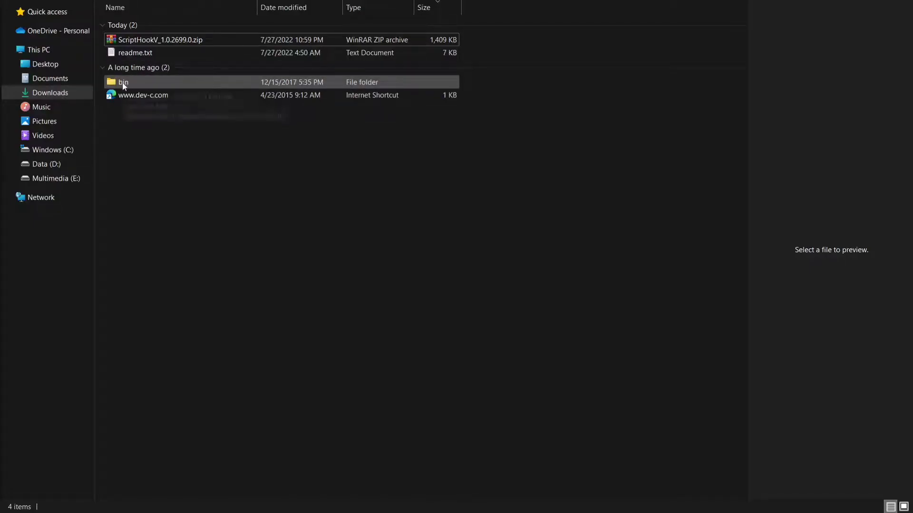
double_click(135, 84)
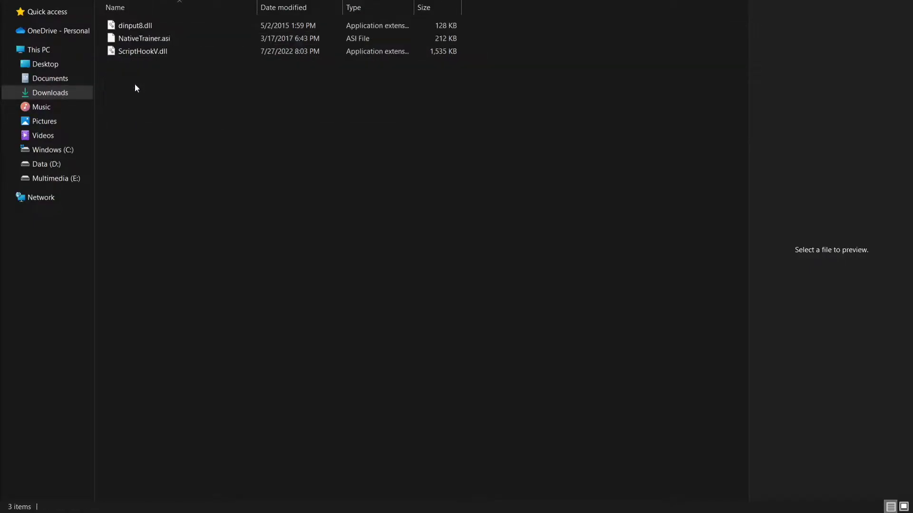
Cut dinput8.dll and ScriptHookV.dll from the bin folder, leaving out NativeTrainer.asi.
left_click(140, 24)
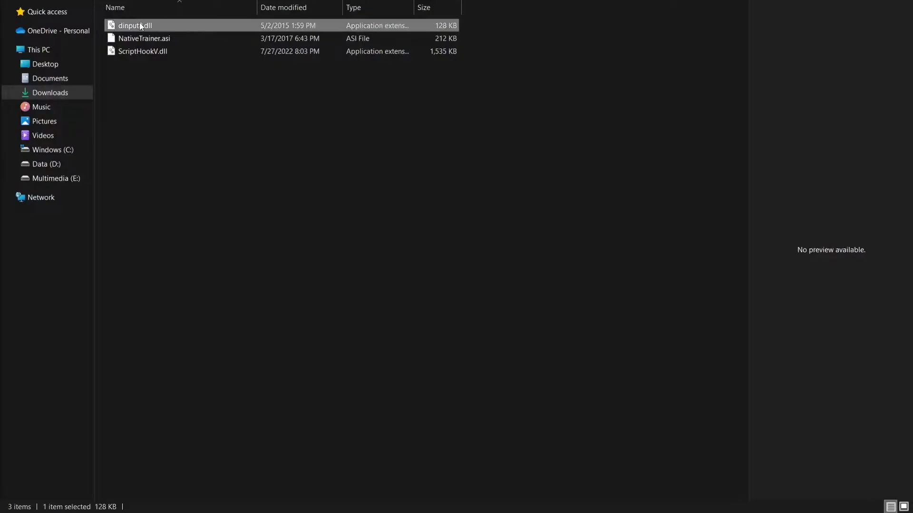
left_click(141, 54, "ctrl")
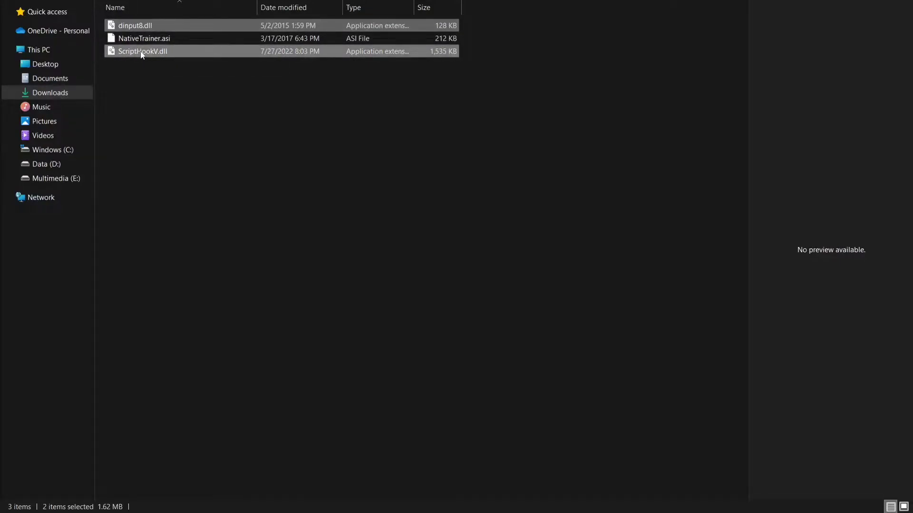
right_click(142, 53)
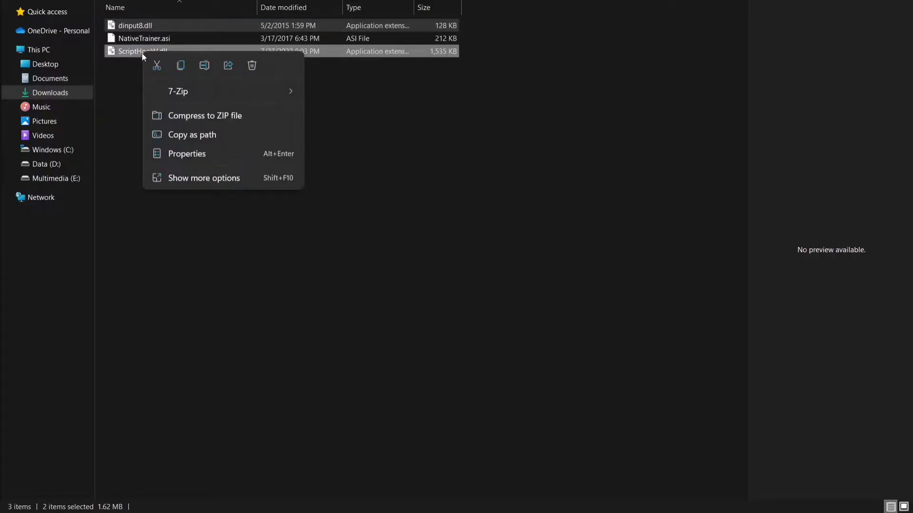
left_click(156, 64)
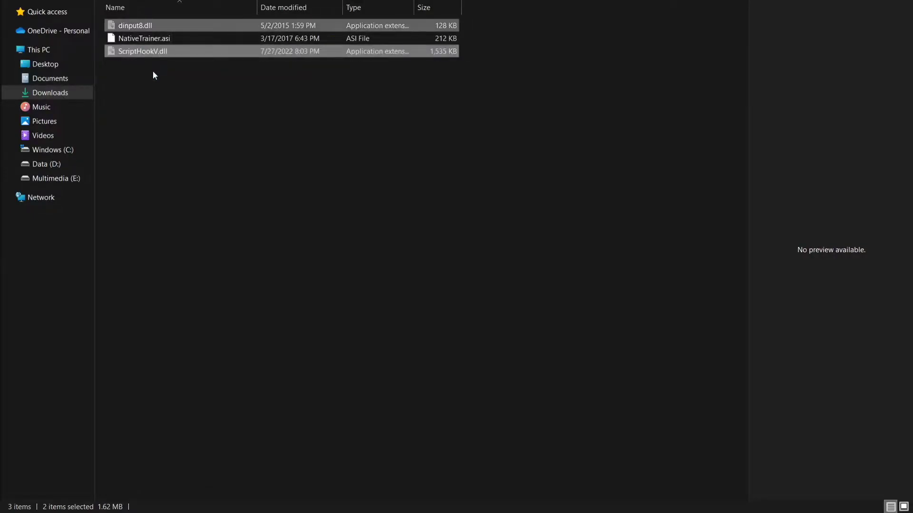
Paste the two cut DLL files into the GTAV folder inside Games on the Multimedia (E:) drive.
left_click(71, 178)
double_click(127, 56)
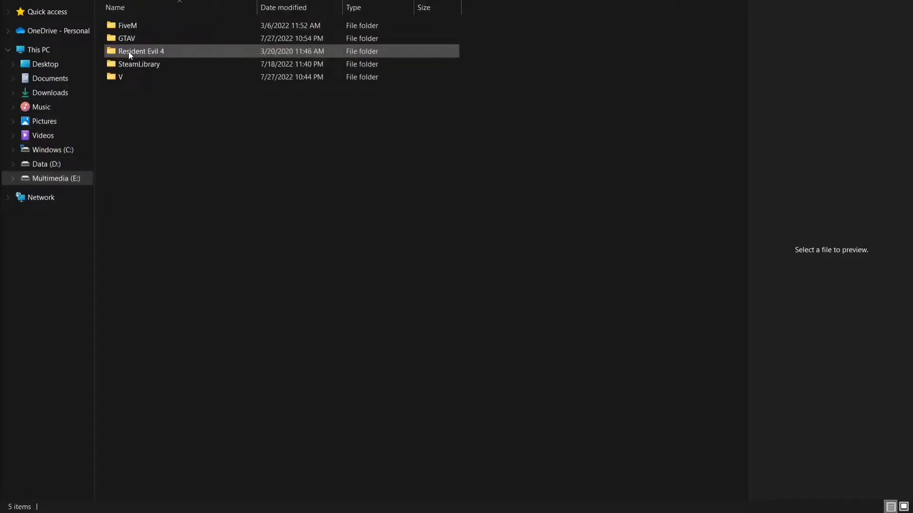
double_click(132, 42)
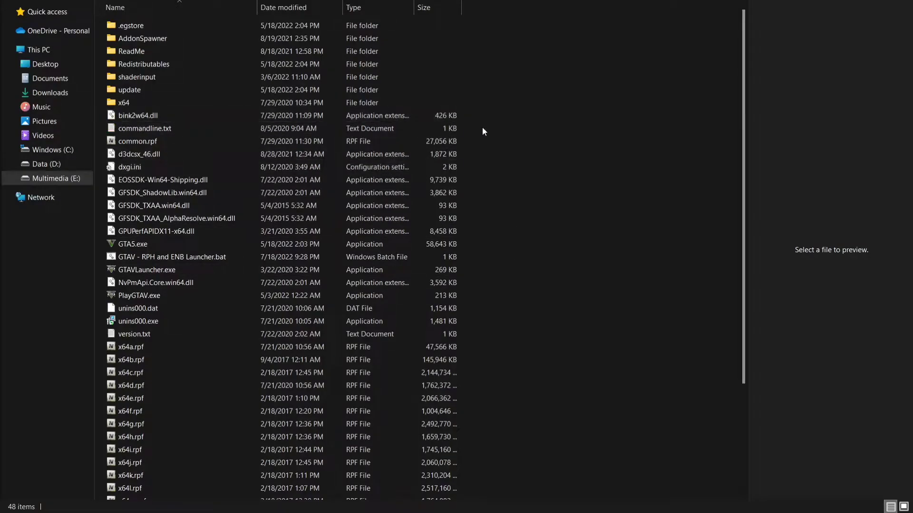
right_click(491, 138)
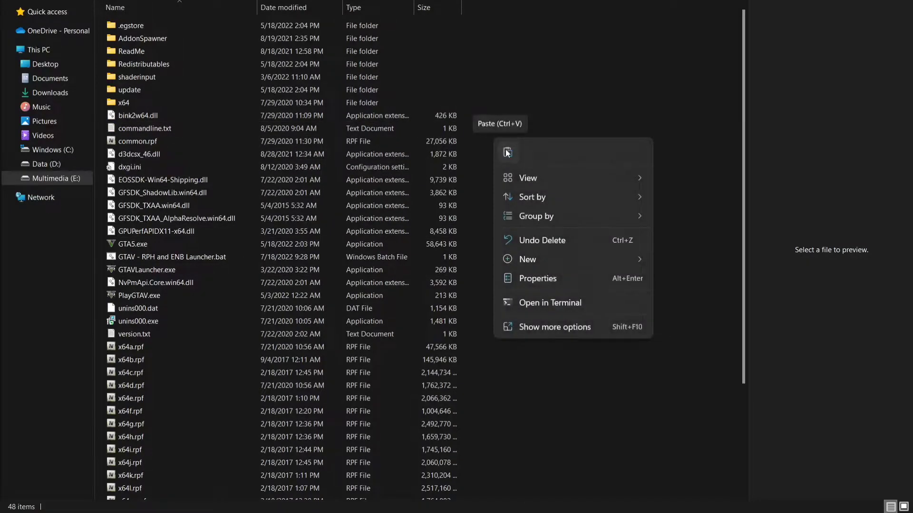
left_click(508, 152)
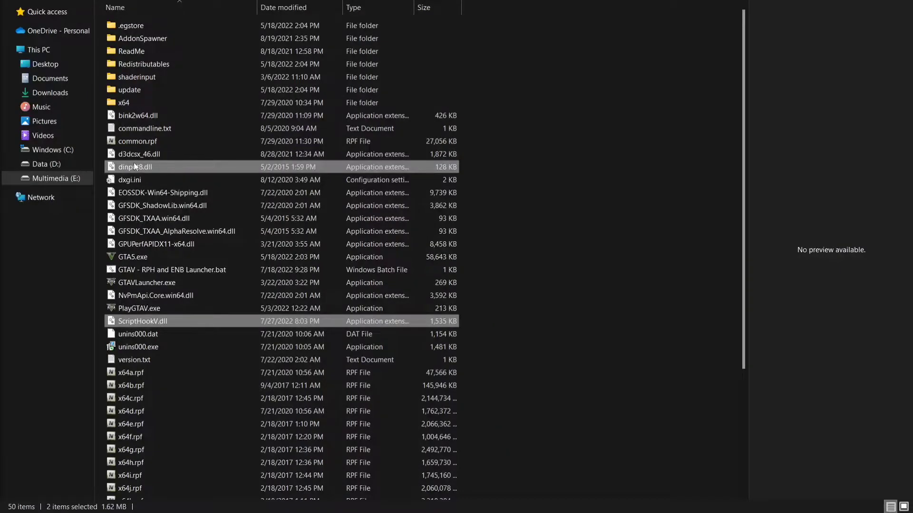
left_click(508, 185)
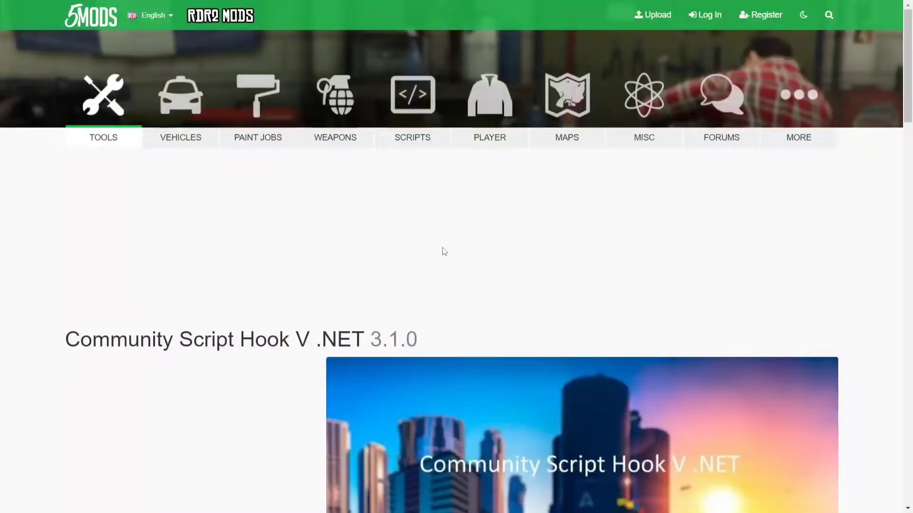
Follow the download link for Community Script Hook V .NET on its 5Mods page in the browser.
scroll(444, 252, "down", 6)
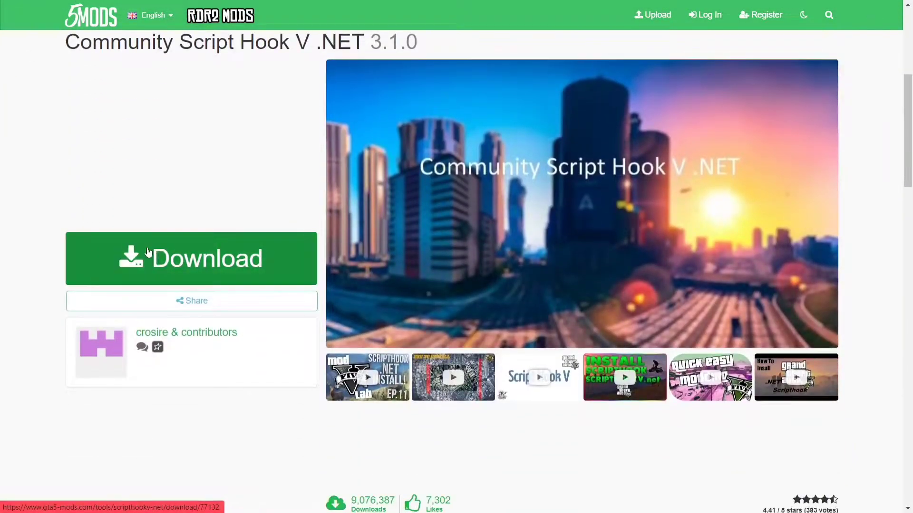
scroll(178, 251, "up", 1)
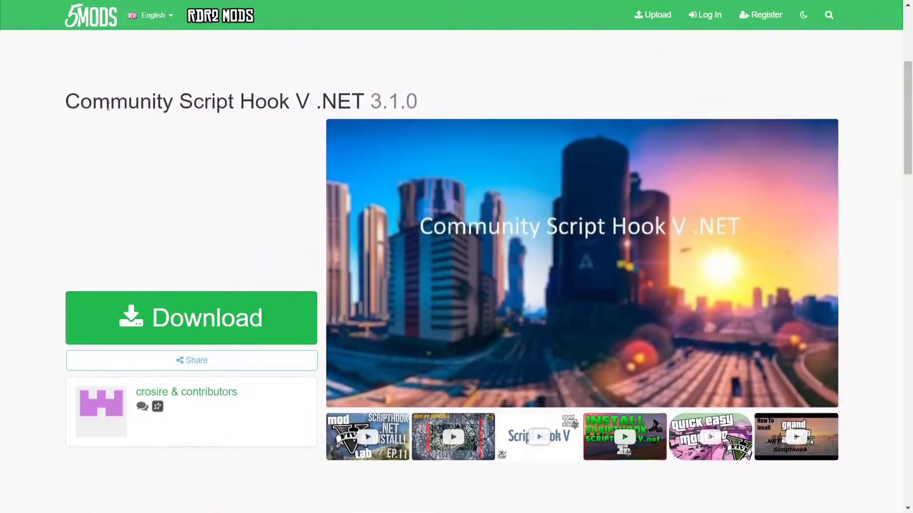
left_click(174, 314)
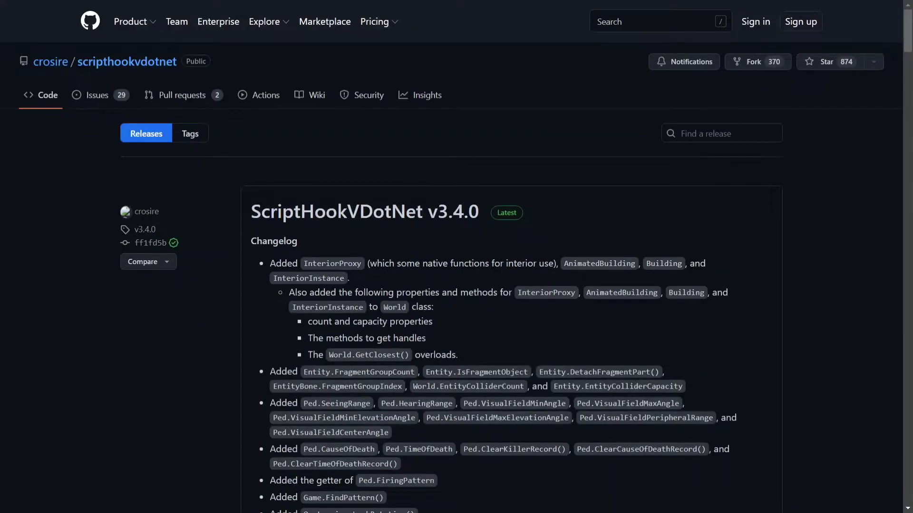
Download ScriptHookVDotNet.zip from the assets of the v3.4.0 release on GitHub into the Downloads folder.
scroll(338, 232, "down", 8)
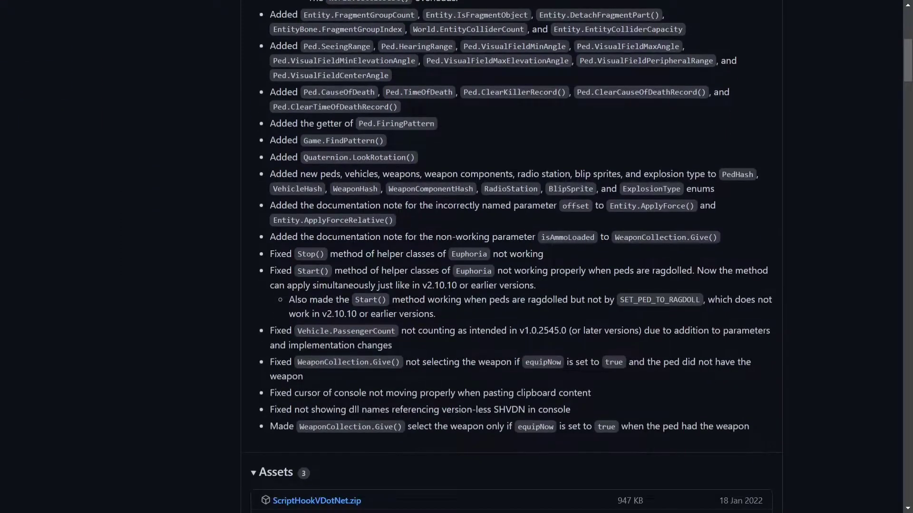
scroll(307, 197, "up", 4)
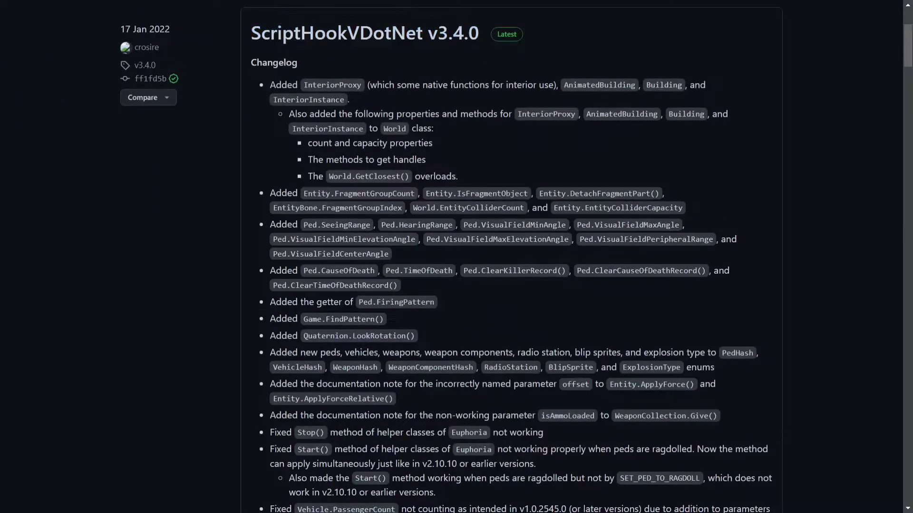
scroll(430, 310, "down", 20)
scroll(404, 318, "down", 5)
scroll(405, 318, "up", 18)
scroll(456, 256, "up", 11)
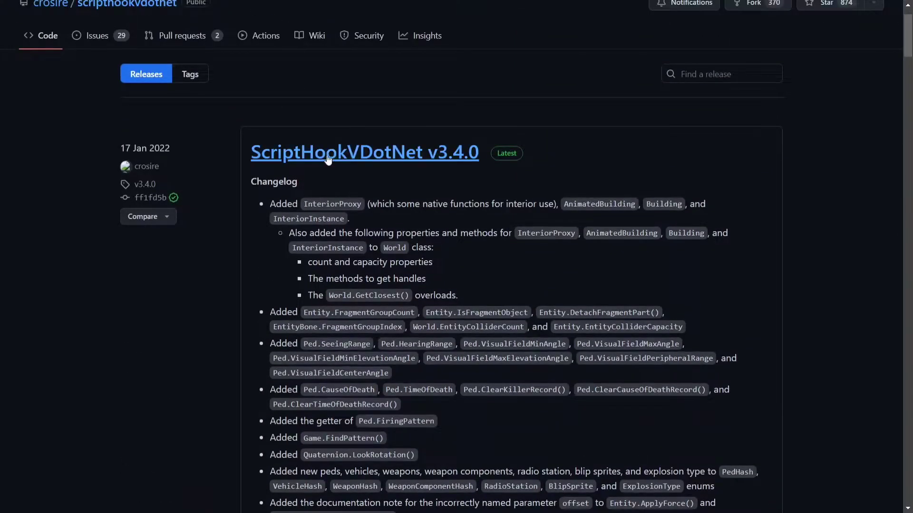
scroll(350, 358, "down", 9)
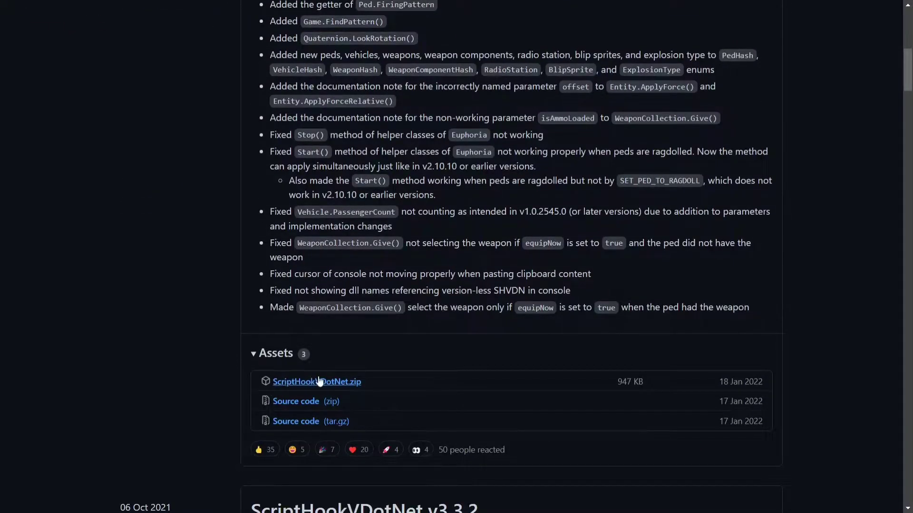
left_click(314, 384)
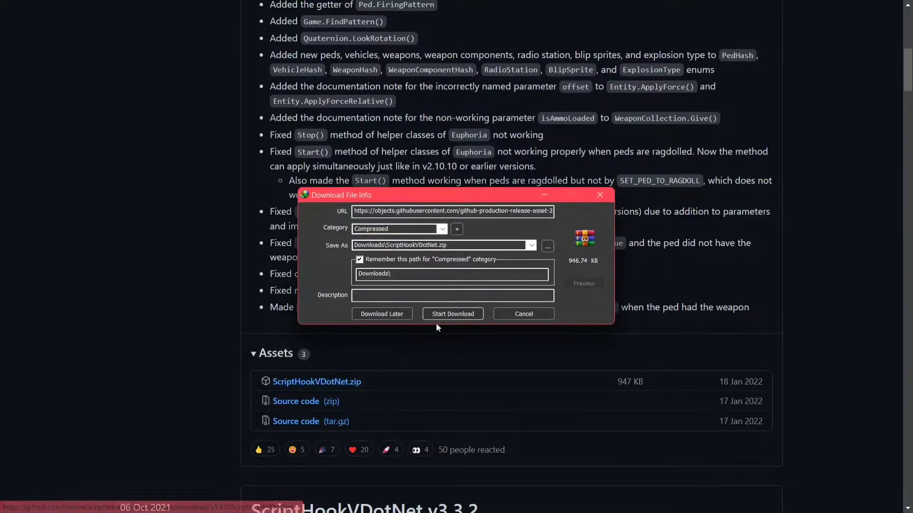
left_click(449, 314)
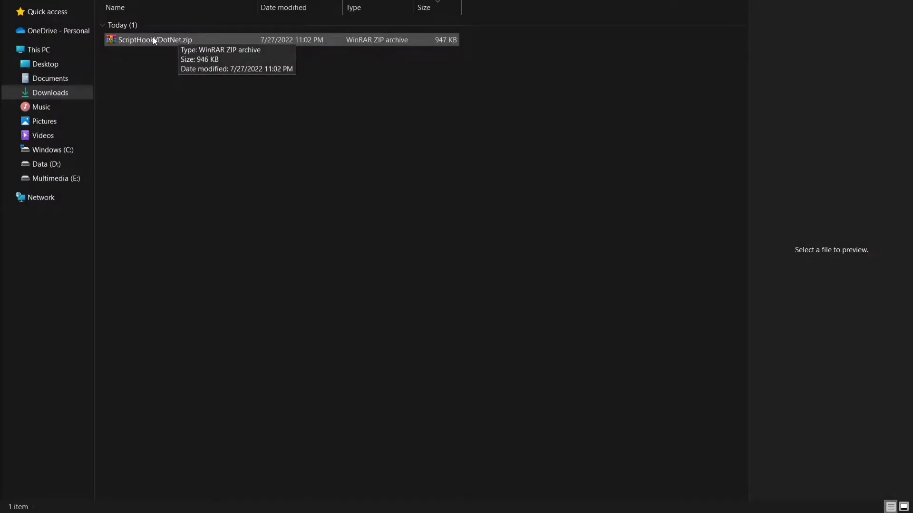
In File Explorer, extract ScriptHookVDotNet.zip directly into the Downloads folder.
right_click(153, 38)
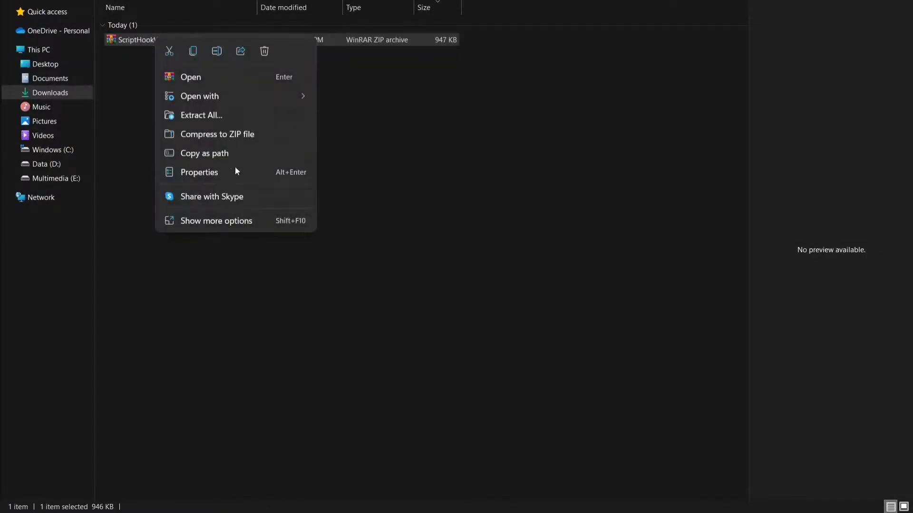
left_click(206, 222)
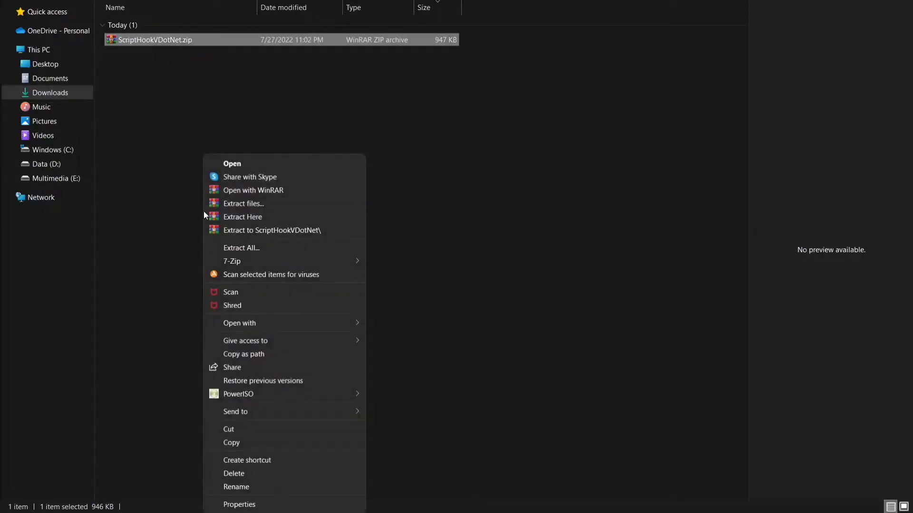
left_click(243, 218)
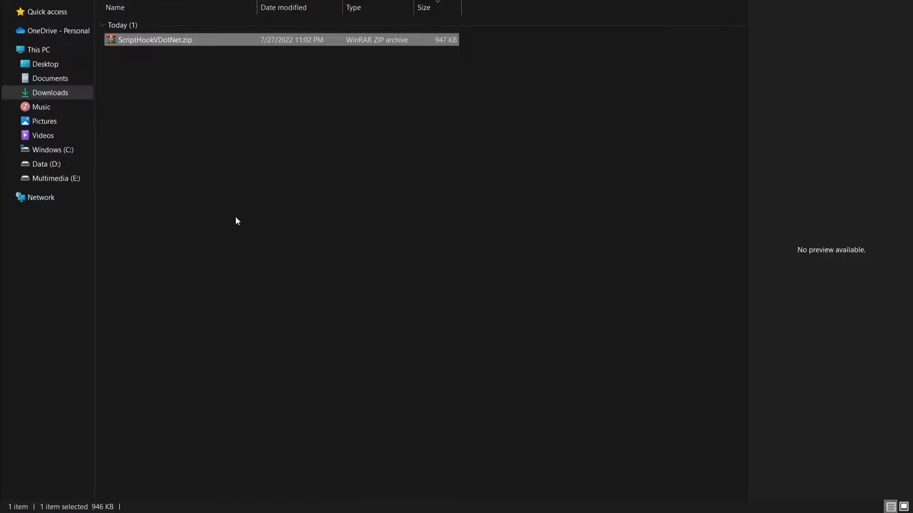
left_click(205, 215)
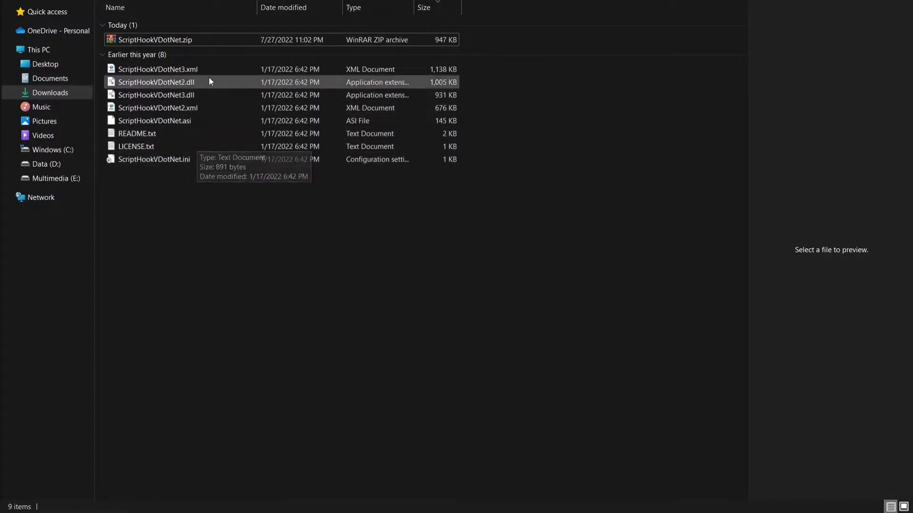
Cut the six extracted ScriptHookVDotNet files (ini, asi, two xml and two dll), leaving out README.txt, LICENSE.txt and the zip.
left_click(161, 162)
left_click(162, 120, "ctrl")
left_click(159, 107, "ctrl")
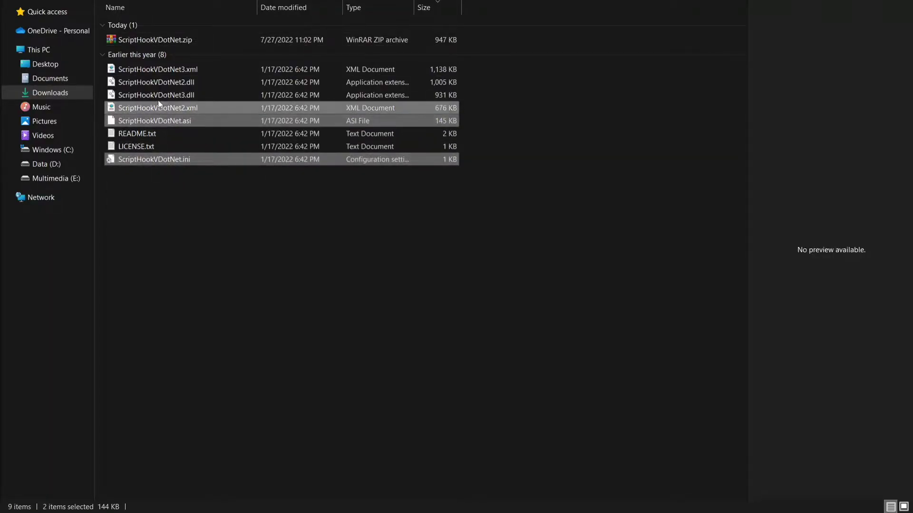
left_click(157, 94, "ctrl")
left_click(155, 81, "ctrl")
left_click(155, 69, "ctrl")
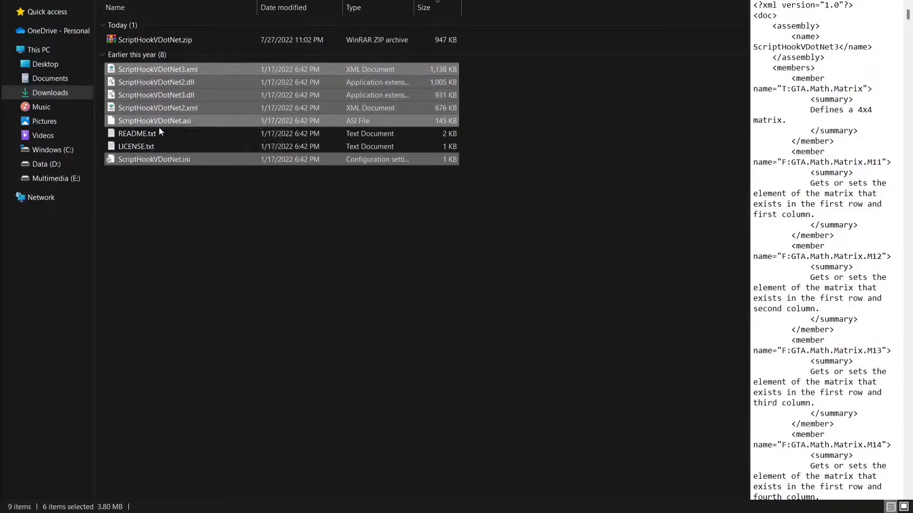
right_click(173, 99)
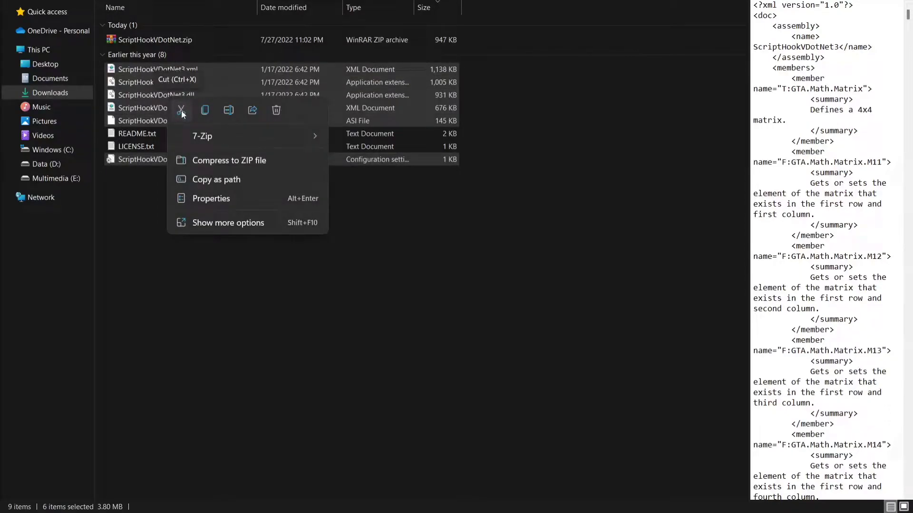
left_click(181, 111)
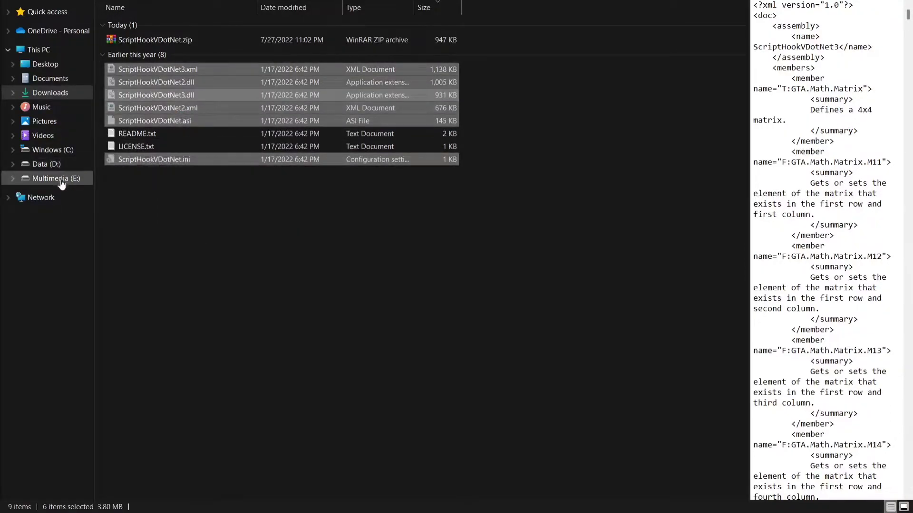
Paste the cut ScriptHookVDotNet files into the GTAV folder inside Games on the Multimedia (E:) drive.
left_click(62, 184)
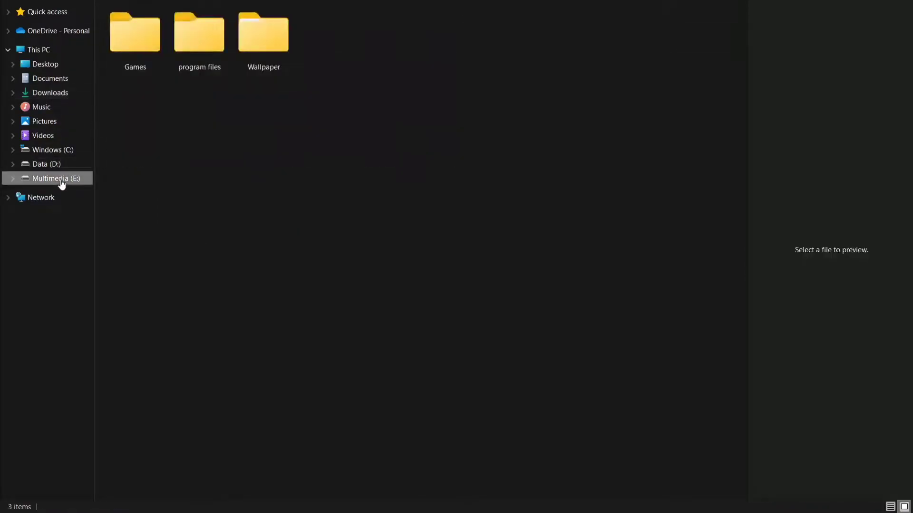
double_click(139, 55)
double_click(138, 44)
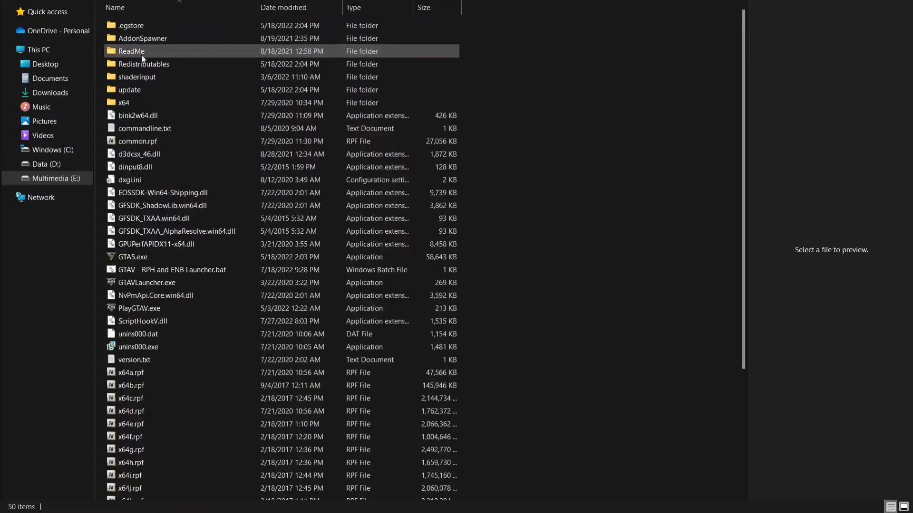
mouse_move(346, 176)
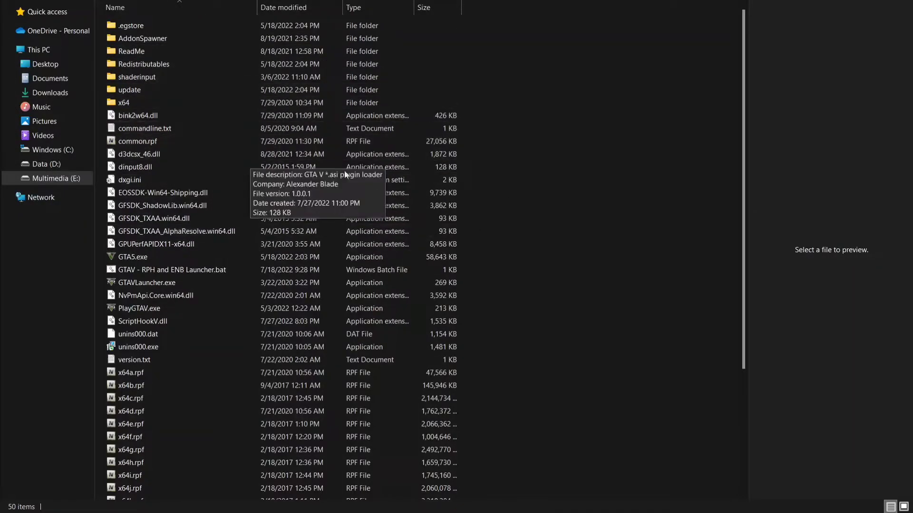
right_click(525, 175)
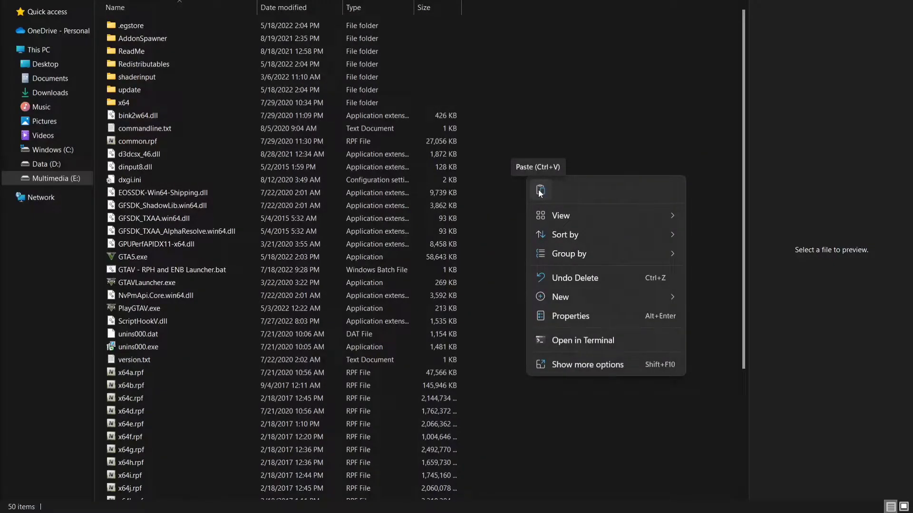
left_click(540, 190)
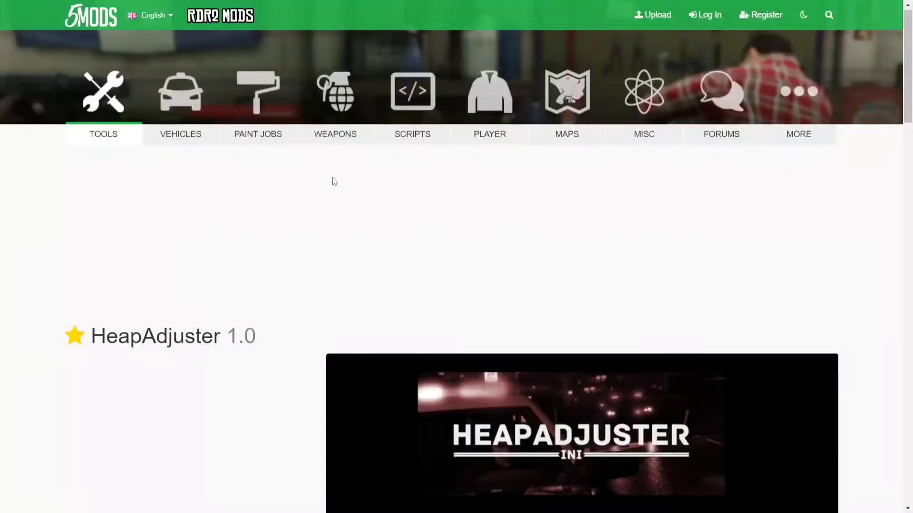
Download HeapAdjuster 1.0 from its GTA5-Mods page as 225d5d-HeapAdjuster-ini.zip into the Downloads folder.
scroll(332, 176, "down", 5)
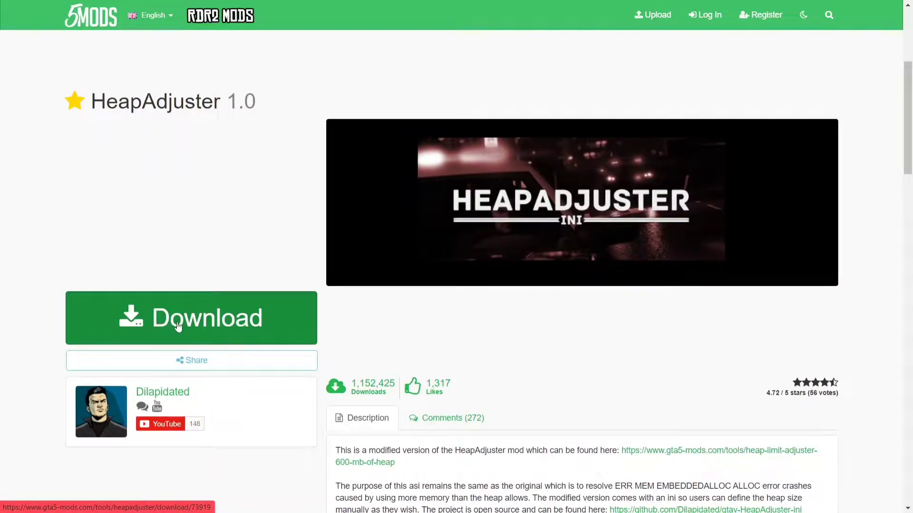
left_click(177, 328)
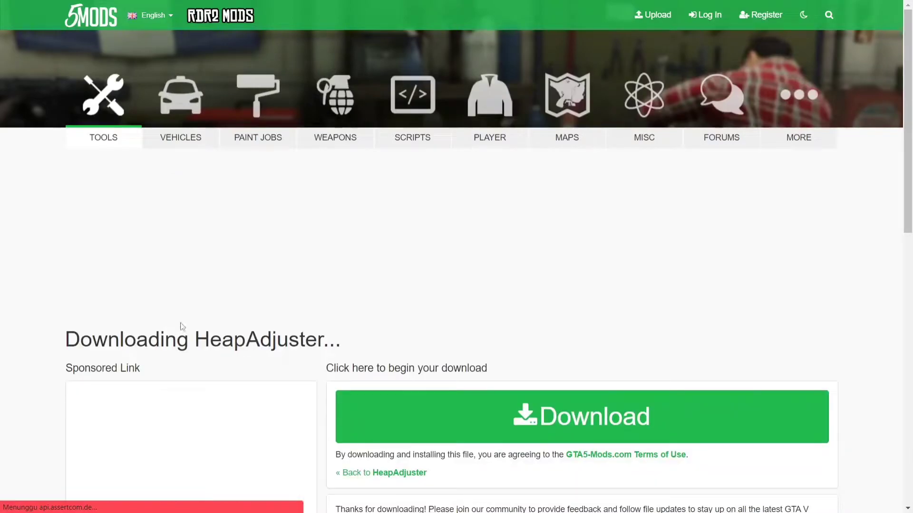
scroll(209, 323, "down", 3)
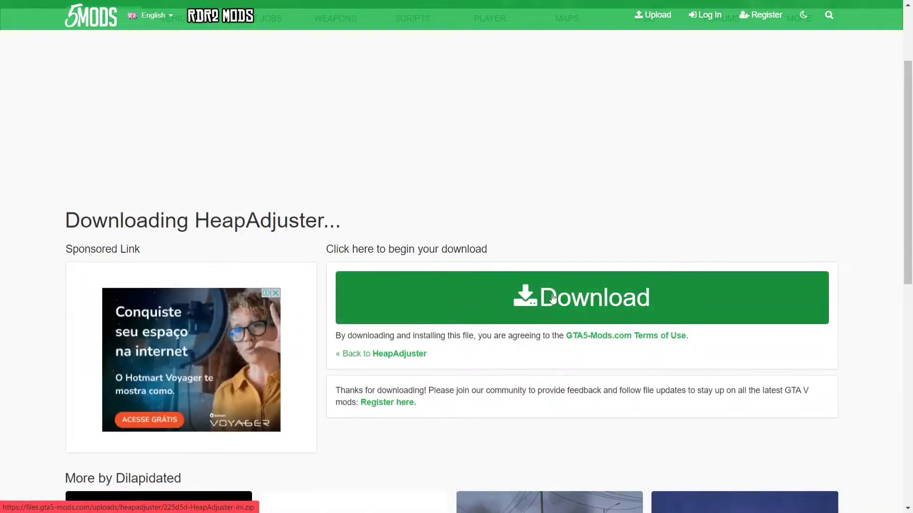
left_click(552, 299)
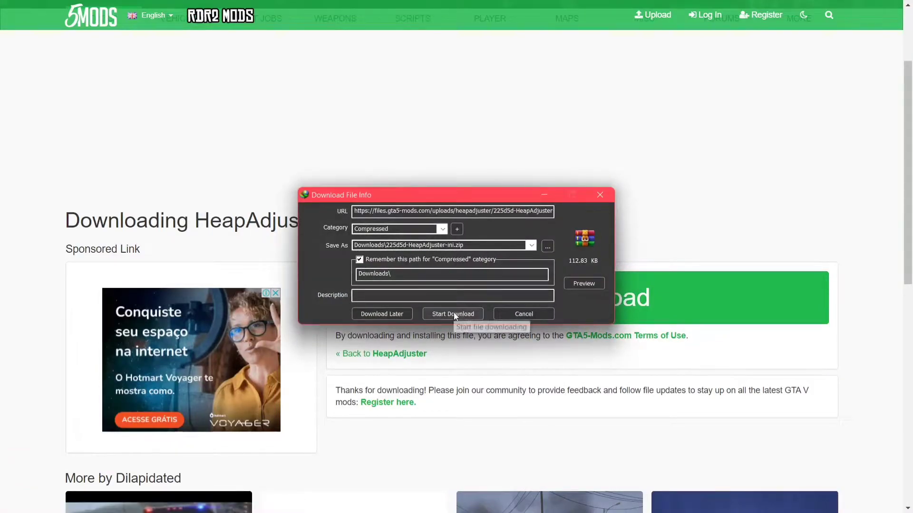
left_click(454, 313)
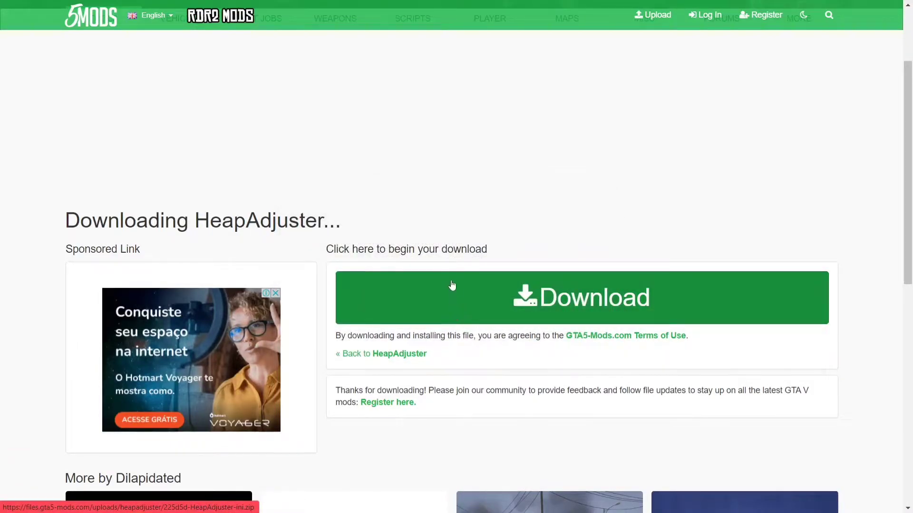
scroll(447, 264, "down", 1)
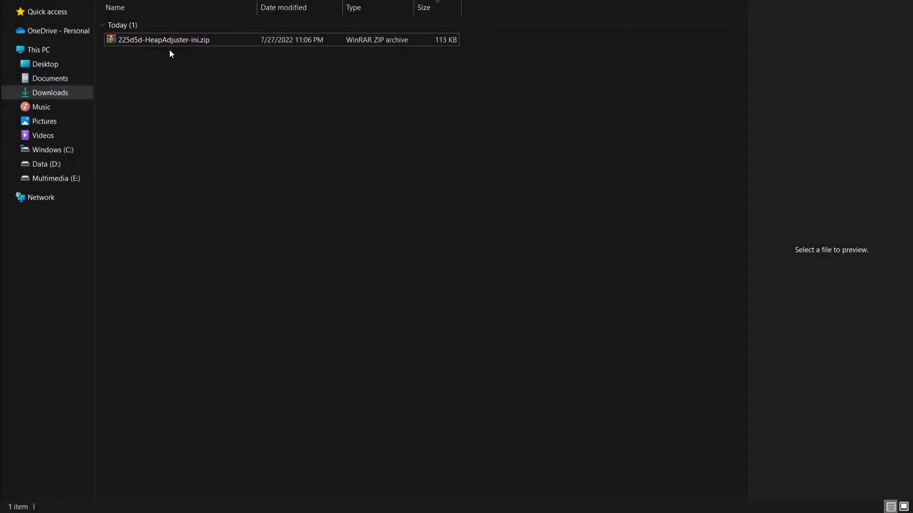
In File Explorer, extract 225d5d-HeapAdjuster-ini.zip directly into the Downloads folder.
left_click(149, 42)
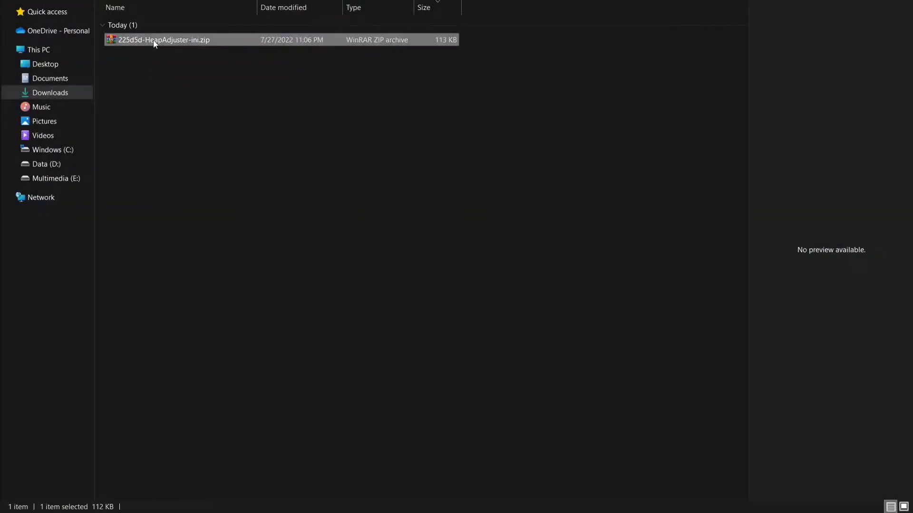
right_click(154, 42)
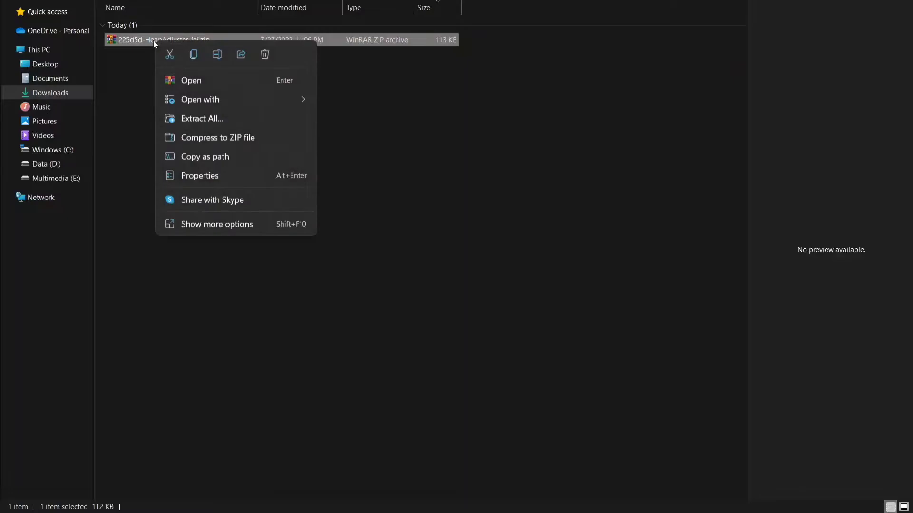
left_click(193, 223)
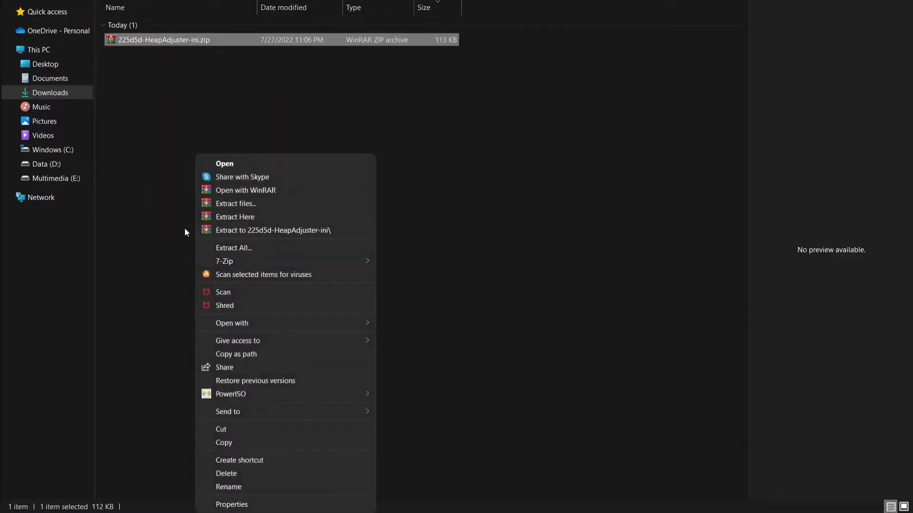
left_click(229, 218)
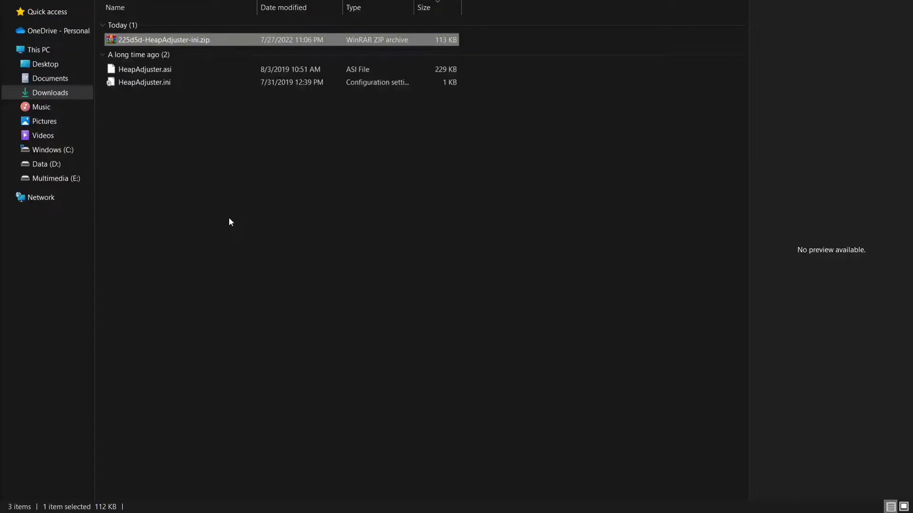
left_click(230, 222)
Move the extracted HeapAdjuster.asi and HeapAdjuster.ini from Downloads into the GTAV folder inside Games on the Multimedia (E:) drive.
left_click(150, 84)
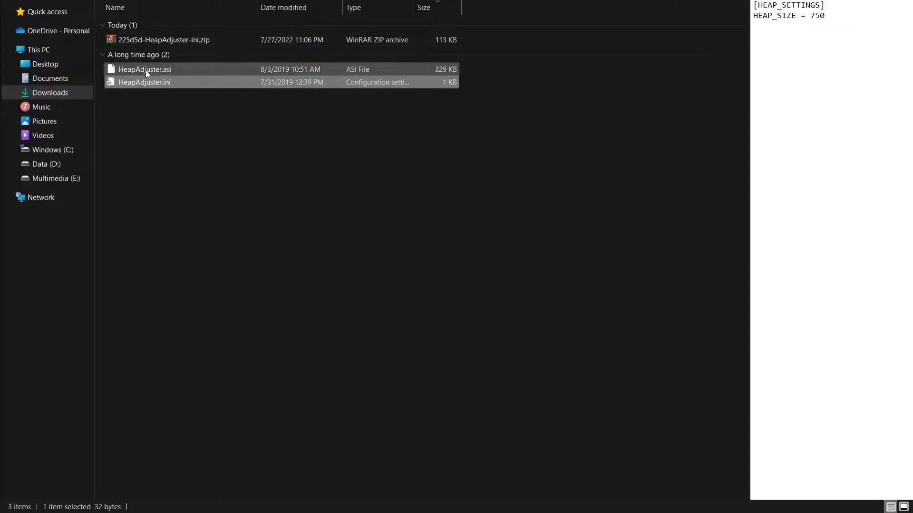
left_click(149, 72, "ctrl")
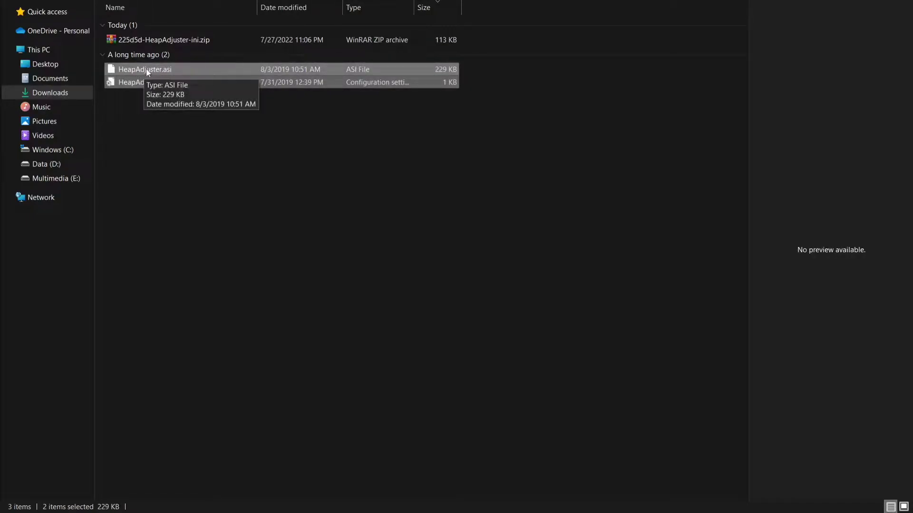
right_click(148, 71)
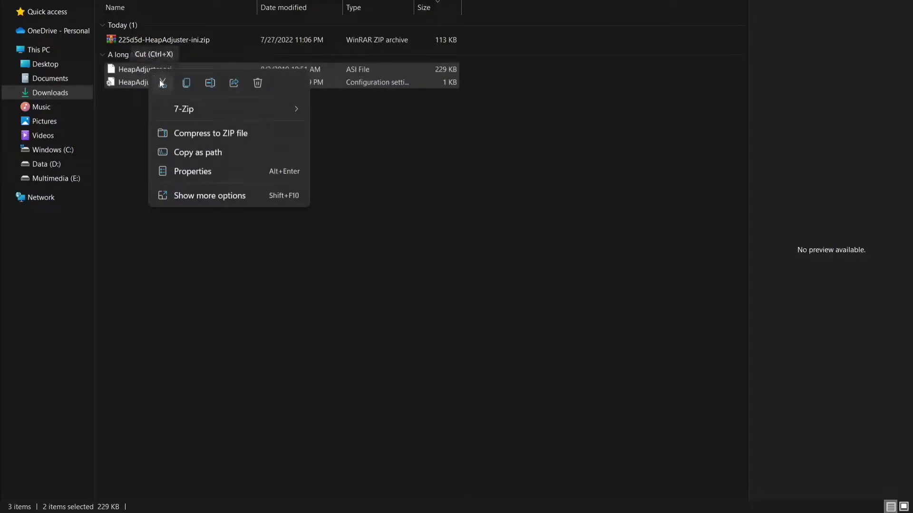
left_click(163, 84)
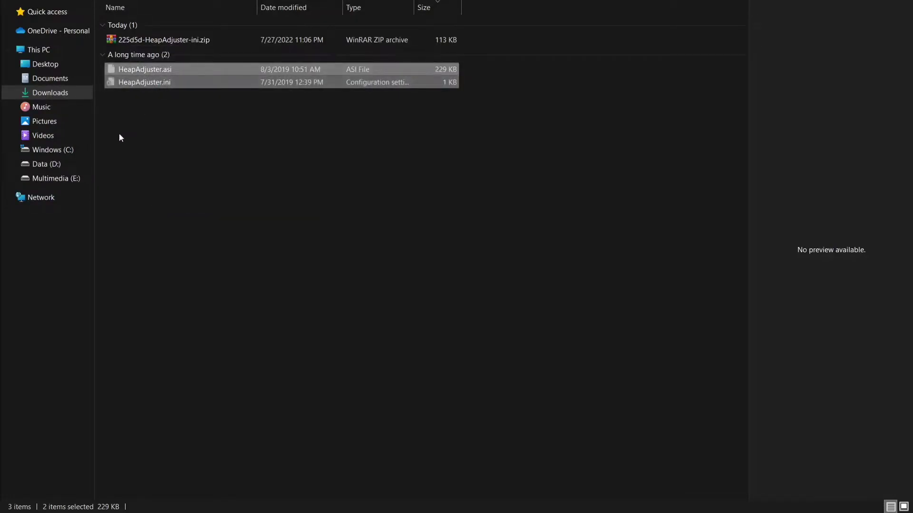
left_click(59, 181)
double_click(126, 55)
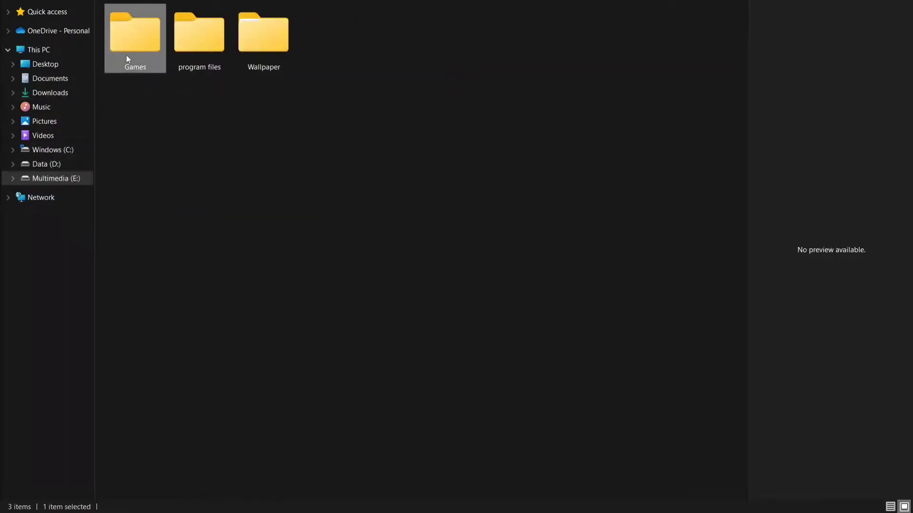
double_click(128, 42)
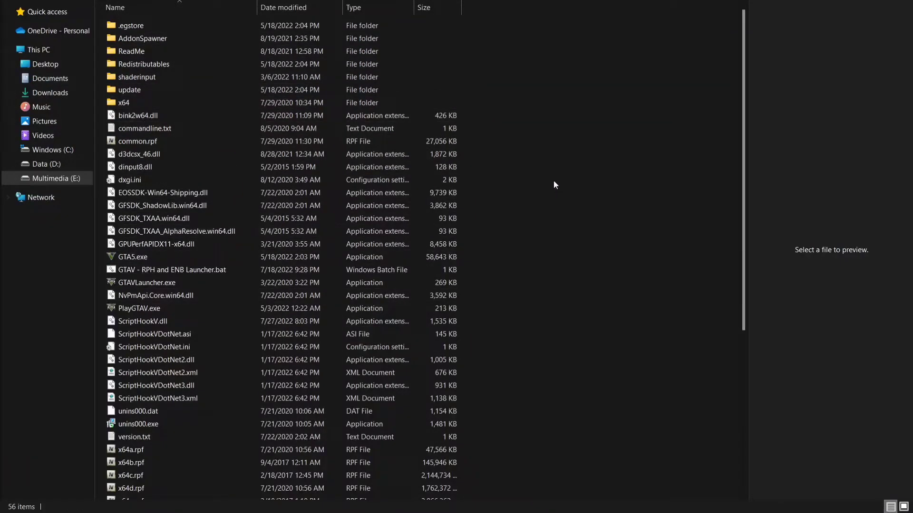
right_click(510, 135)
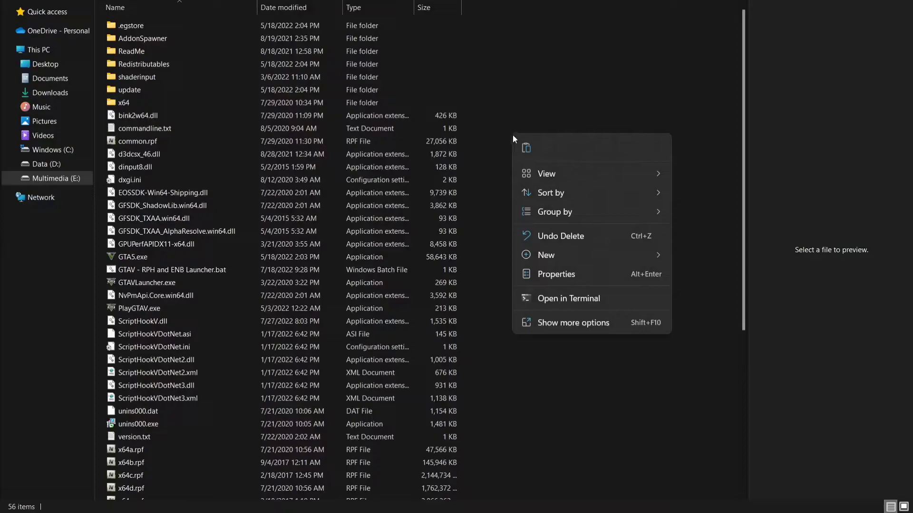
left_click(526, 147)
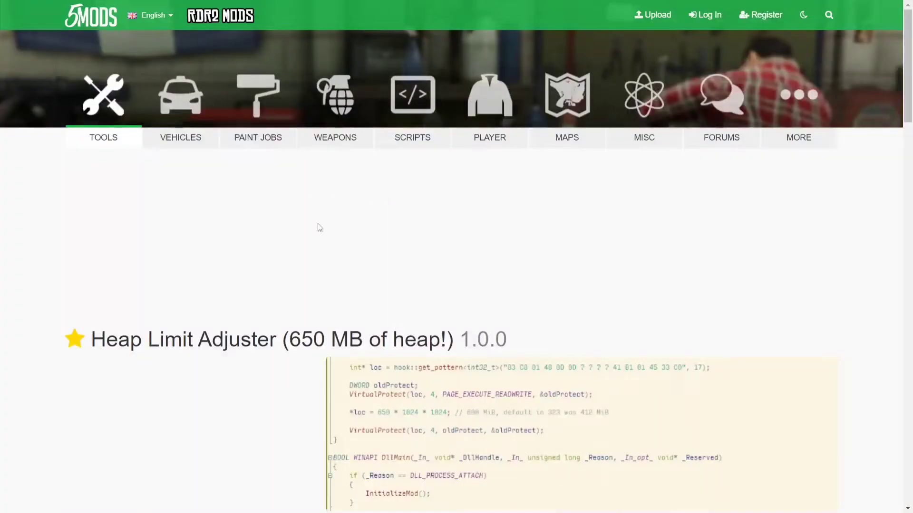
In the browser, download Heap Limit Adjuster (650 MB of heap!) 1.0.0 from its GTA5-Mods page.
scroll(364, 238, "down", 4)
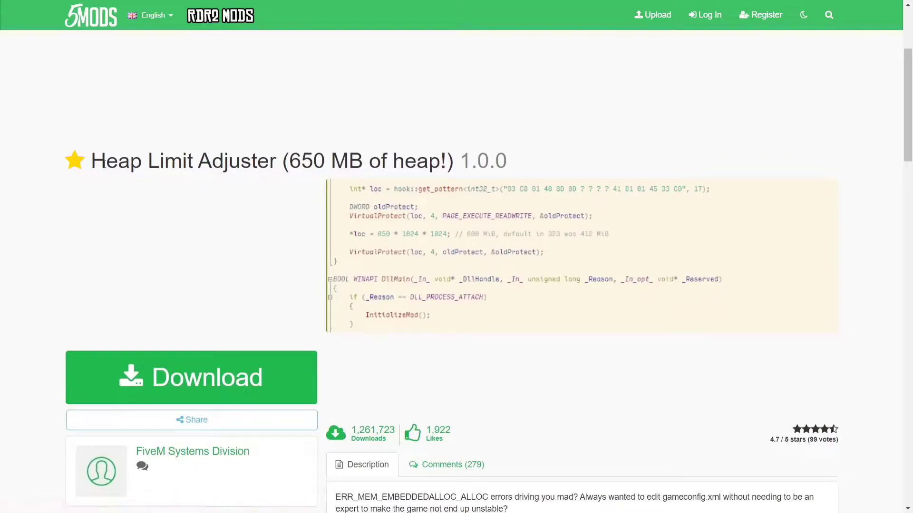
left_click(173, 380)
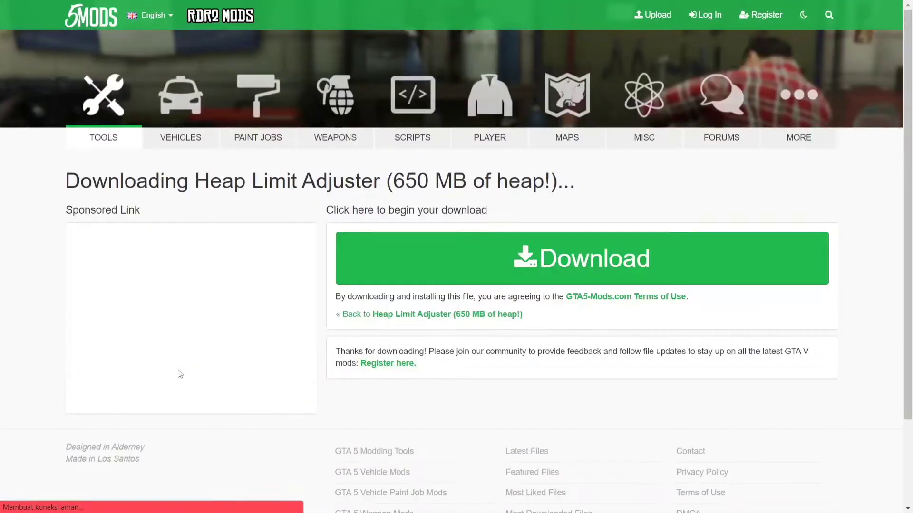
scroll(482, 306, "down", 3)
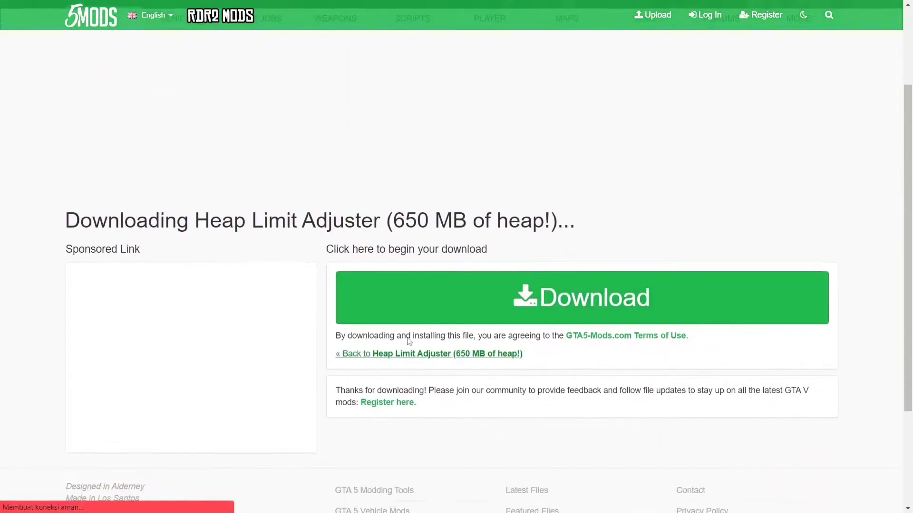
left_click(535, 303)
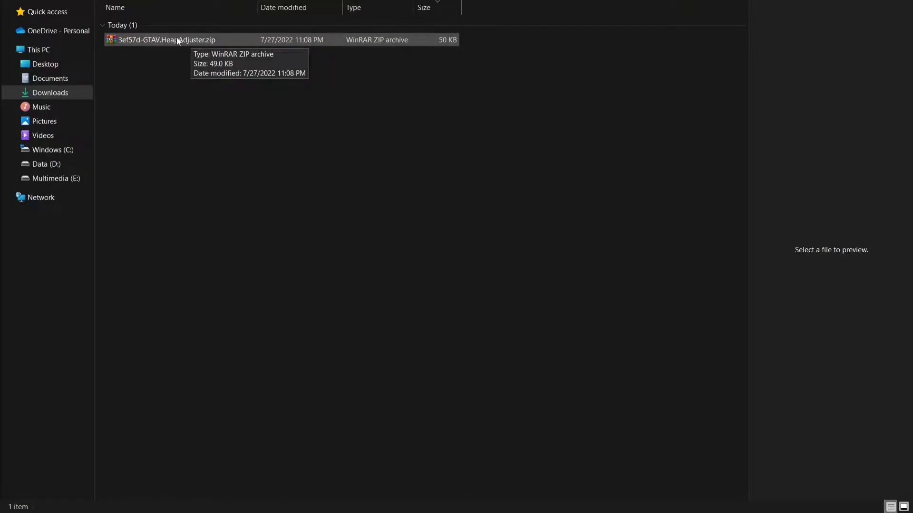
In File Explorer, extract 3ef57d-GTAV.HeapAdjuster.zip directly into the Downloads folder.
left_click(161, 38)
right_click(161, 38)
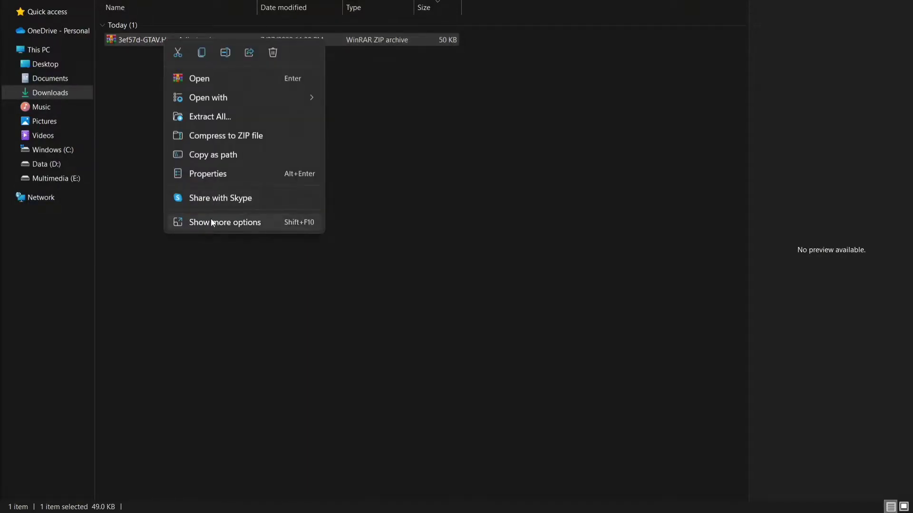
left_click(212, 222)
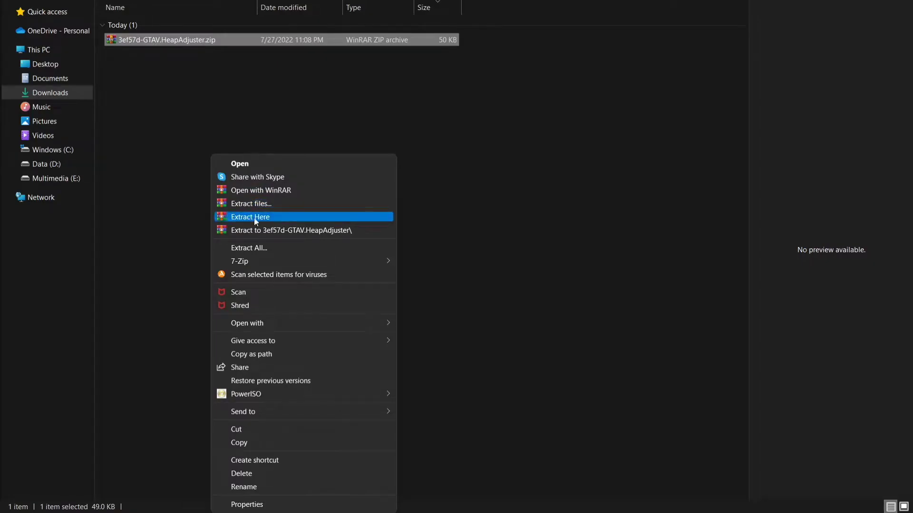
left_click(240, 218)
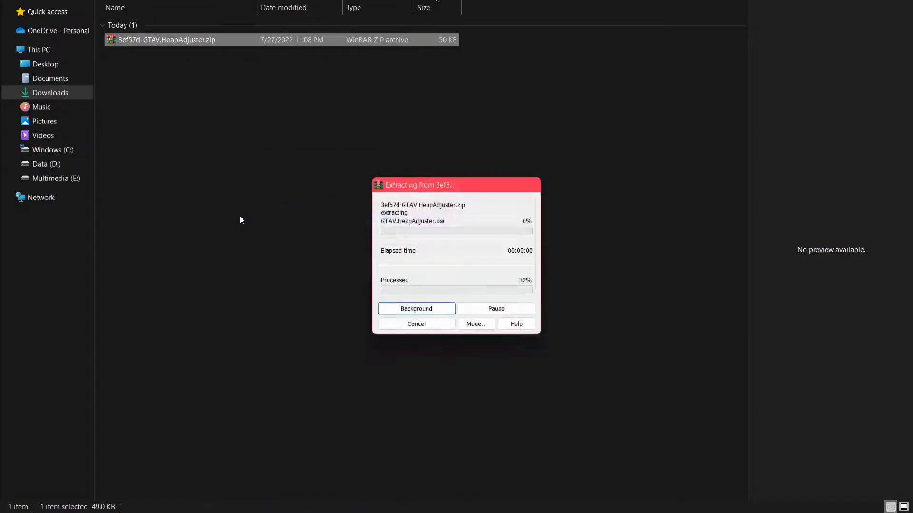
left_click(240, 220)
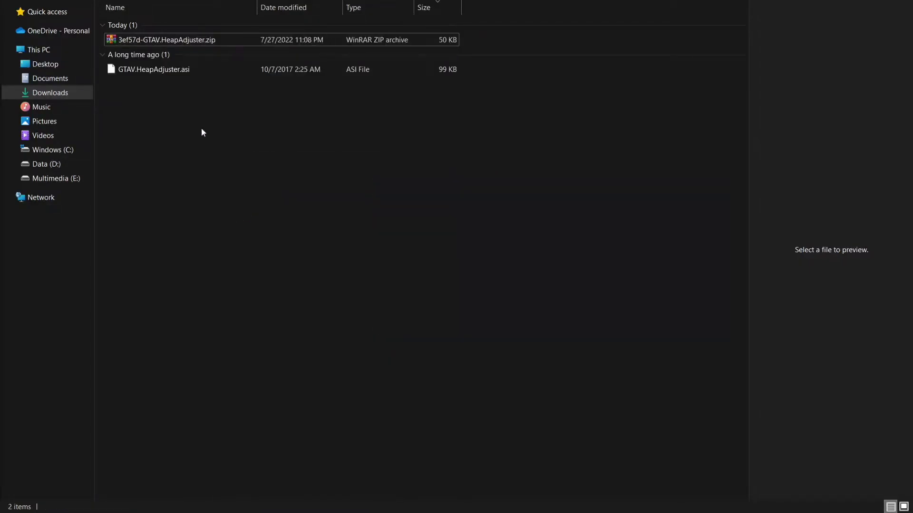
Move the extracted GTAV.HeapAdjuster.asi from Downloads into the GTAV folder inside Games on the Multimedia (E:) drive.
left_click(154, 74)
right_click(152, 72)
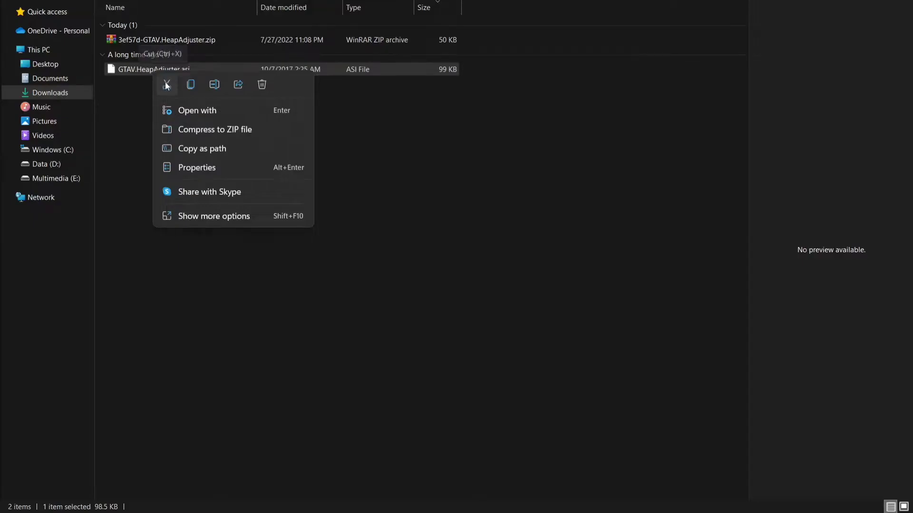
left_click(166, 84)
left_click(51, 178)
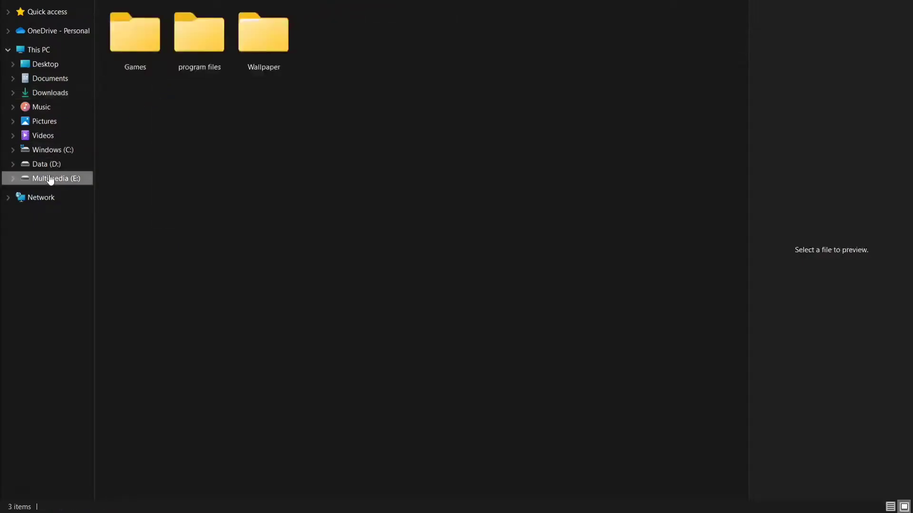
double_click(117, 59)
double_click(124, 41)
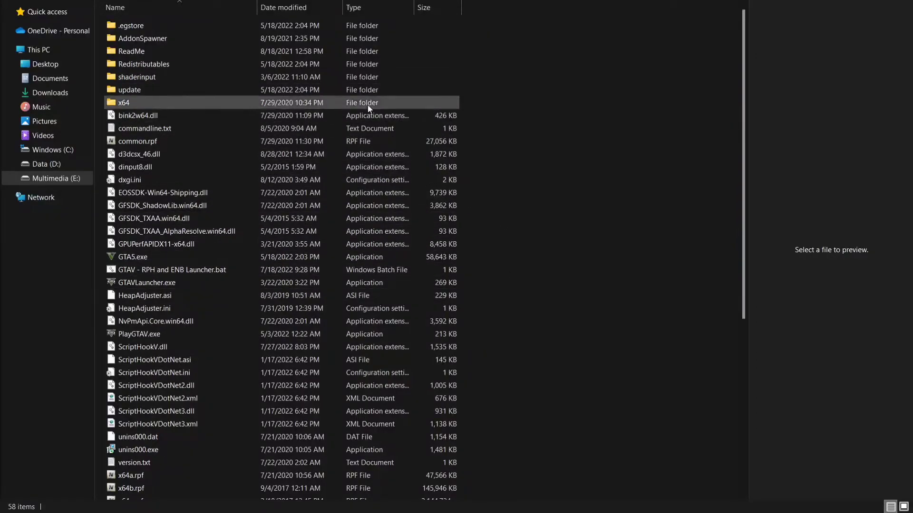
right_click(520, 196)
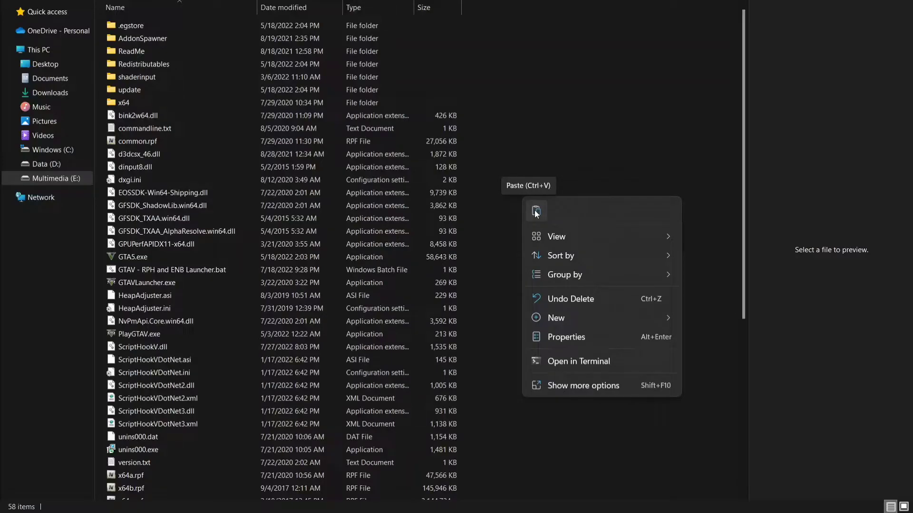
left_click(535, 212)
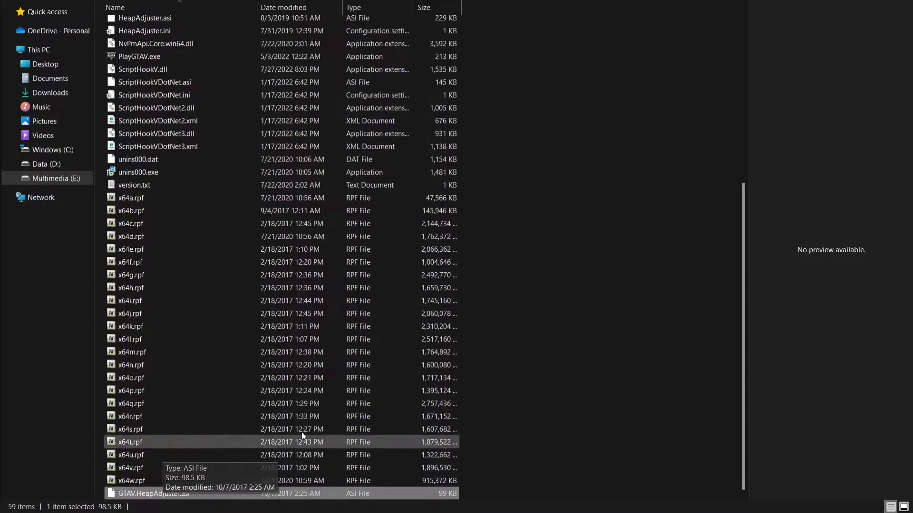
left_click(544, 262)
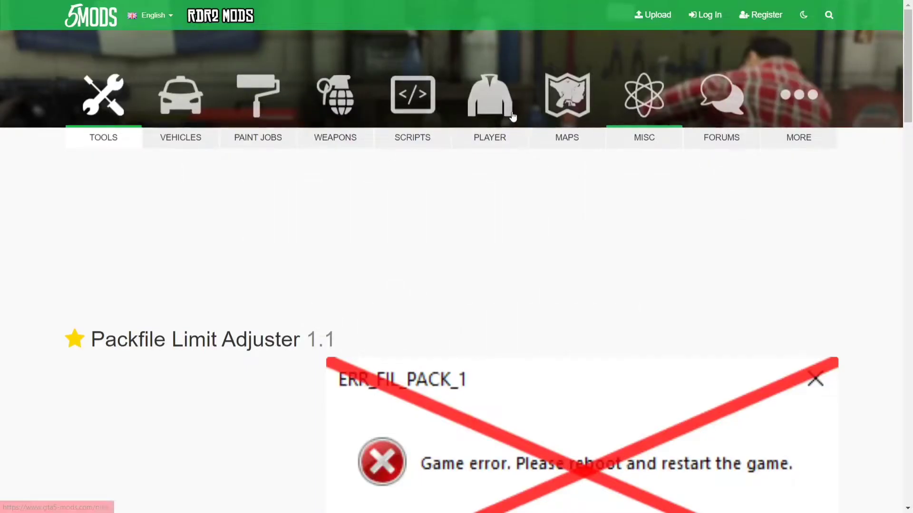
In the browser, download Packfile Limit Adjuster 1.1 from its GTA5-Mods page.
scroll(146, 331, "down", 2)
scroll(146, 330, "down", 1)
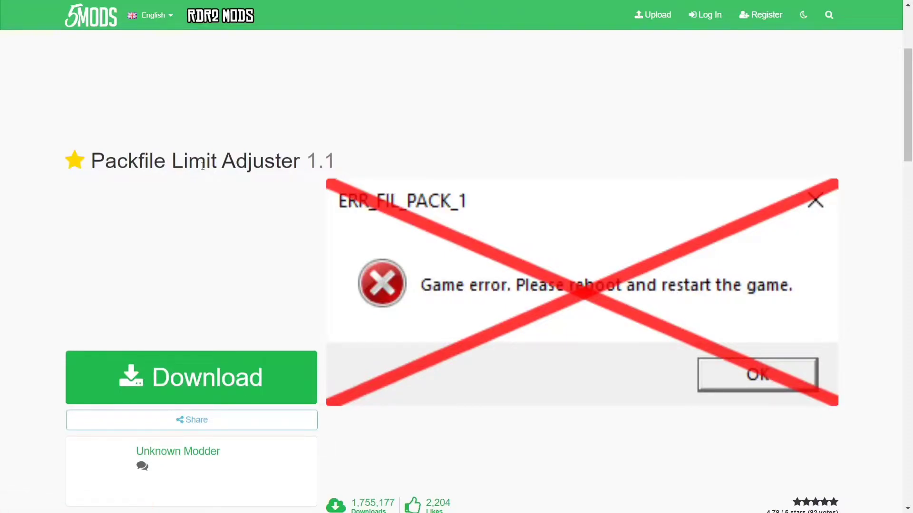
left_click(160, 376)
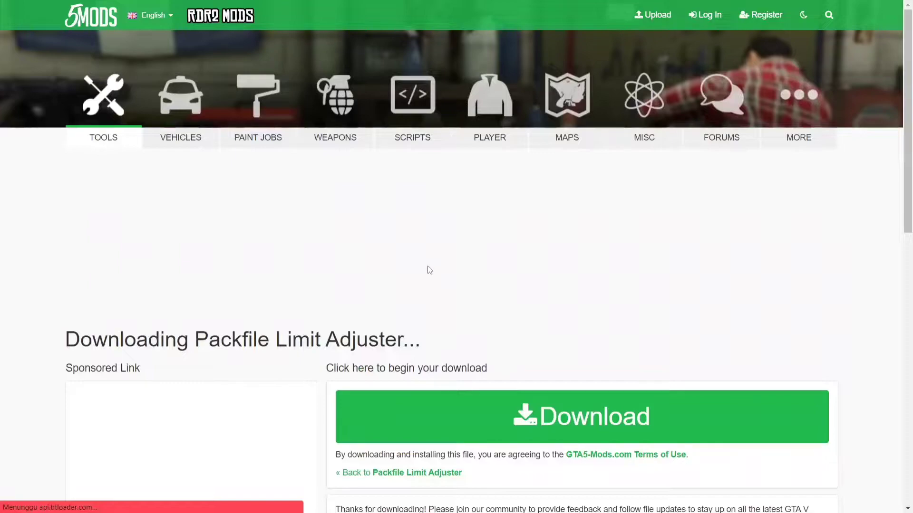
scroll(431, 241, "down", 3)
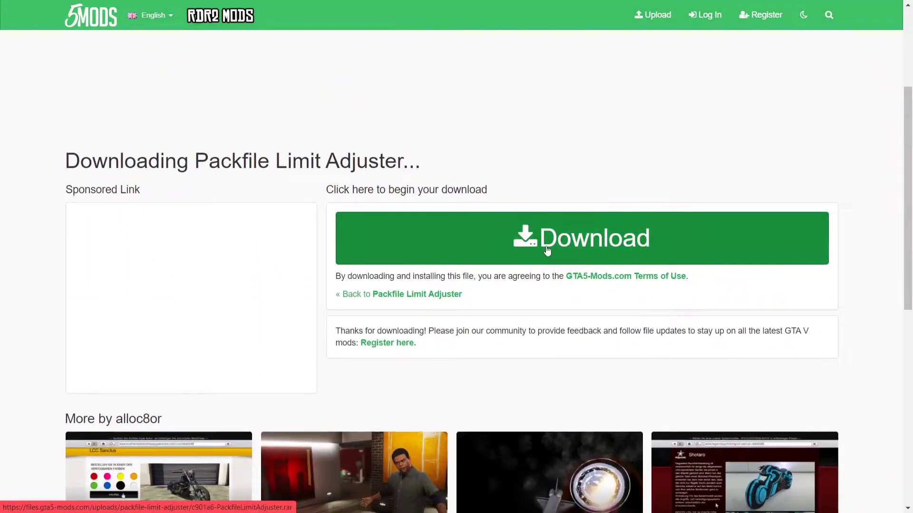
left_click(545, 251)
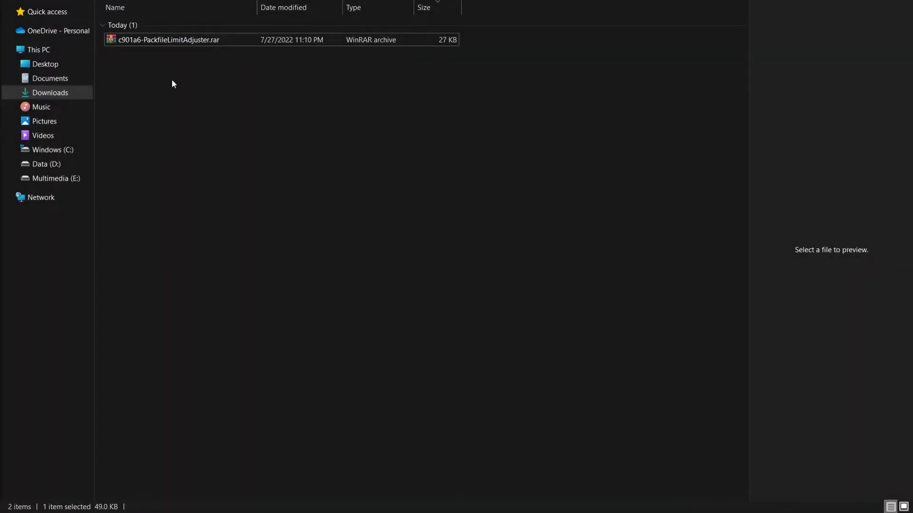
In File Explorer, extract c901a6-PackfileLimitAdjuster.rar directly into the Downloads folder.
left_click(167, 43)
right_click(167, 44)
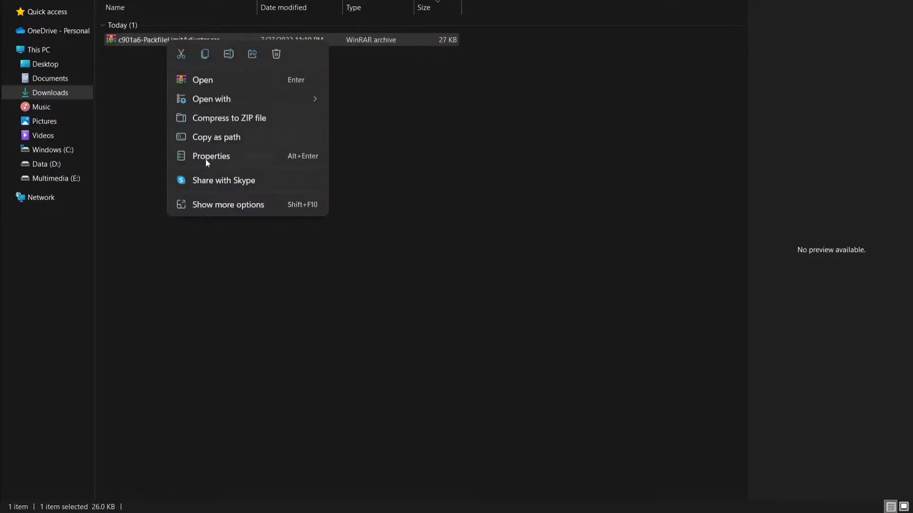
left_click(191, 207)
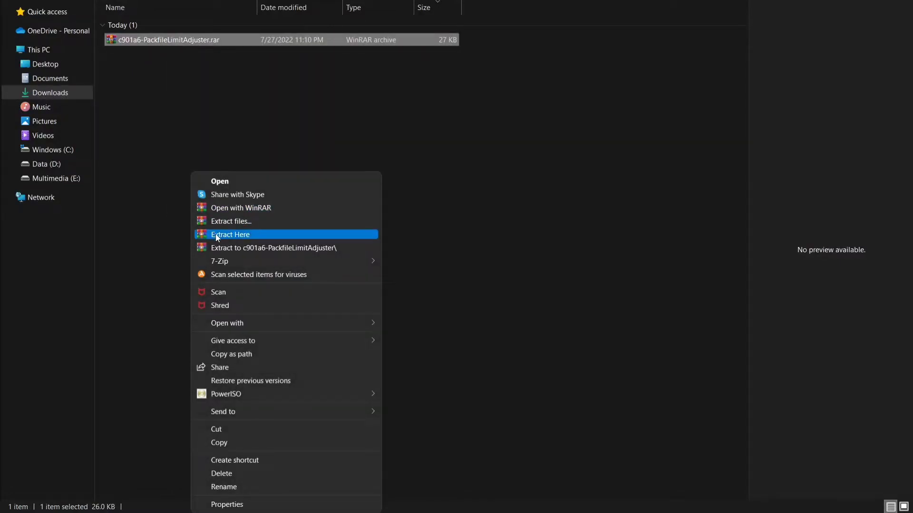
left_click(227, 235)
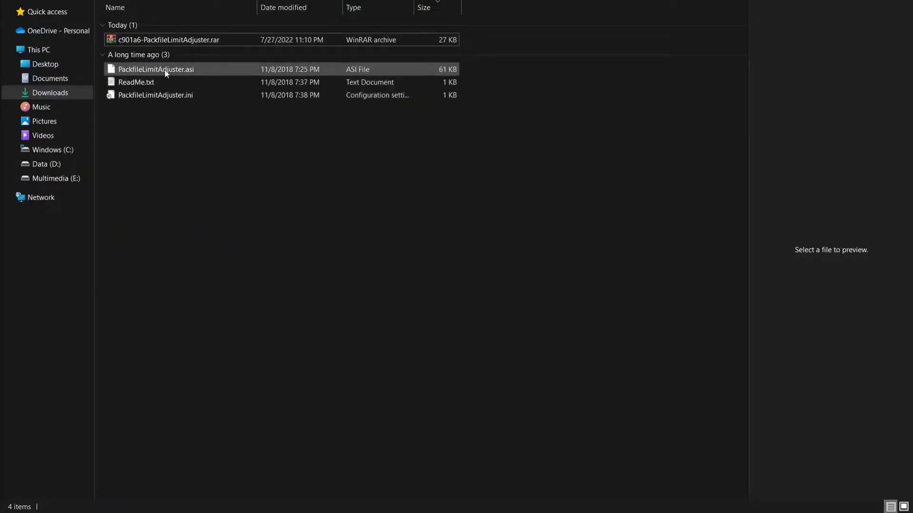
Move the extracted PackfileLimitAdjuster.asi and PackfileLimitAdjuster.ini from Downloads into the GTAV folder inside Games on the Multimedia (E:) drive.
left_click(158, 70)
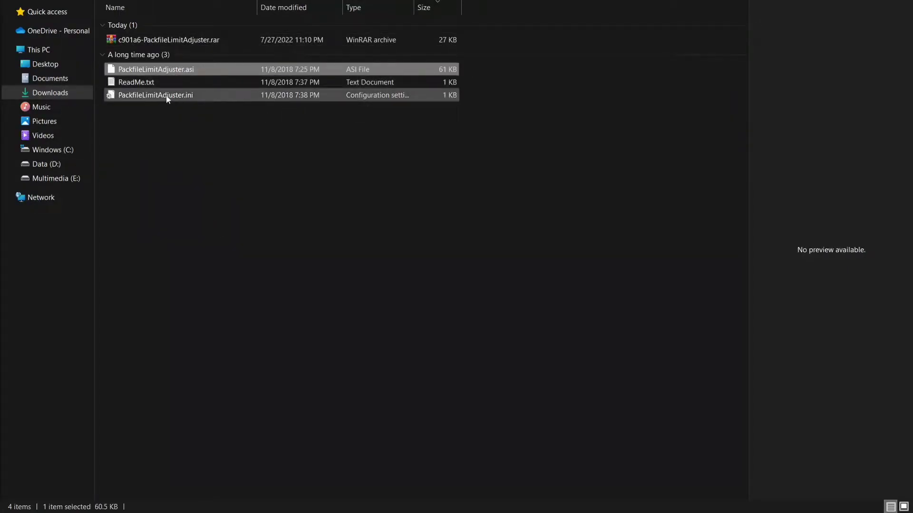
left_click(159, 96, "ctrl")
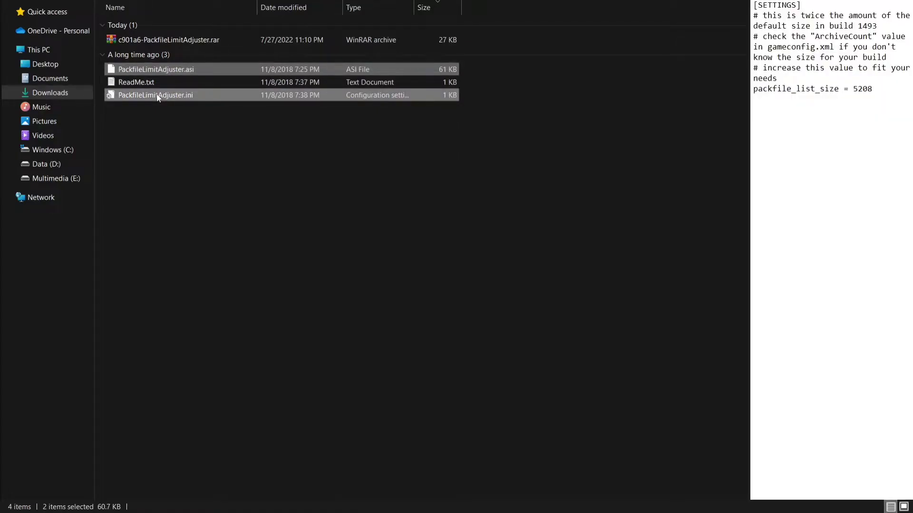
right_click(159, 98)
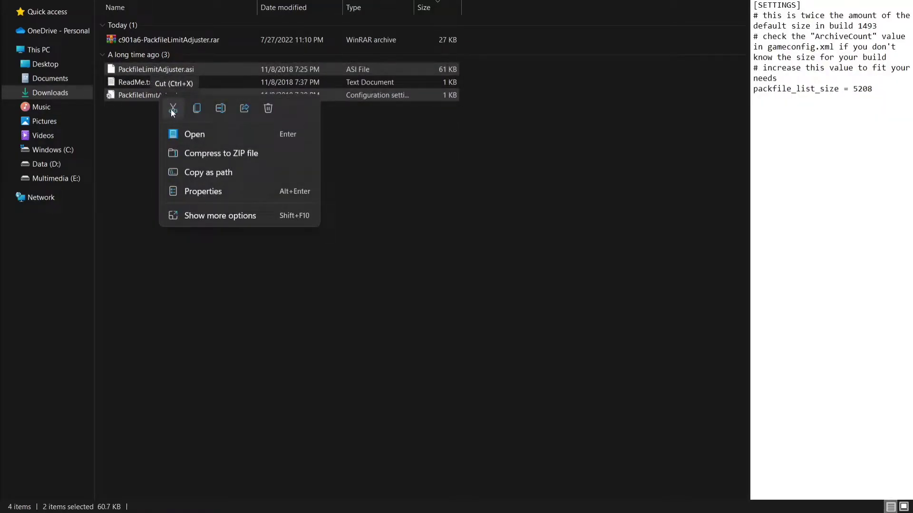
left_click(172, 109)
left_click(55, 179)
double_click(147, 36)
double_click(139, 38)
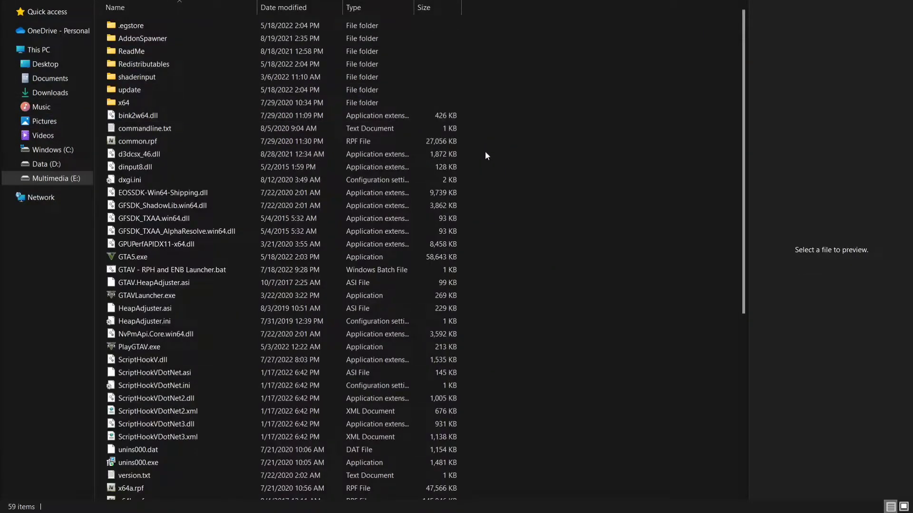
right_click(487, 152)
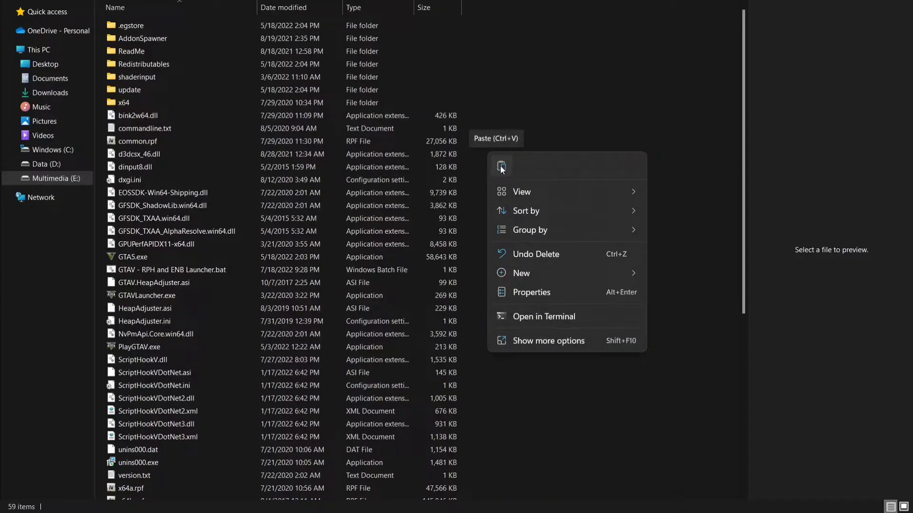
left_click(501, 166)
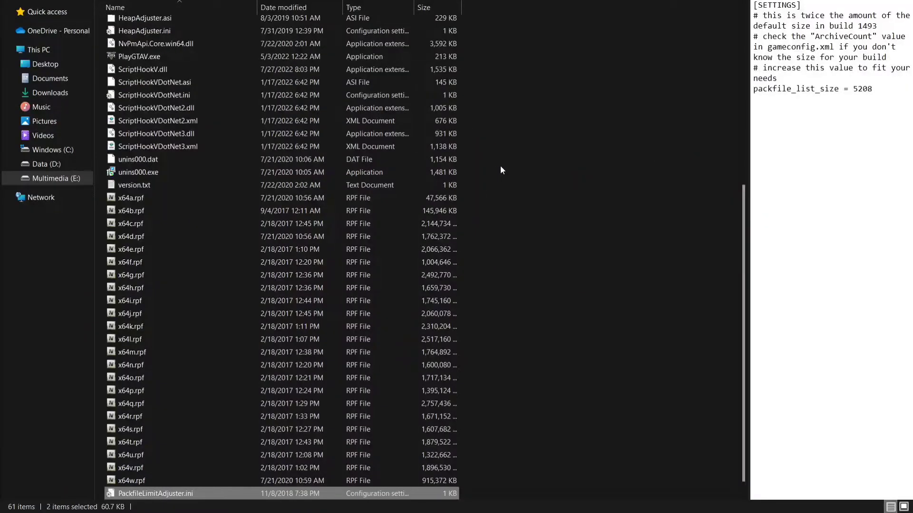
left_click(500, 170)
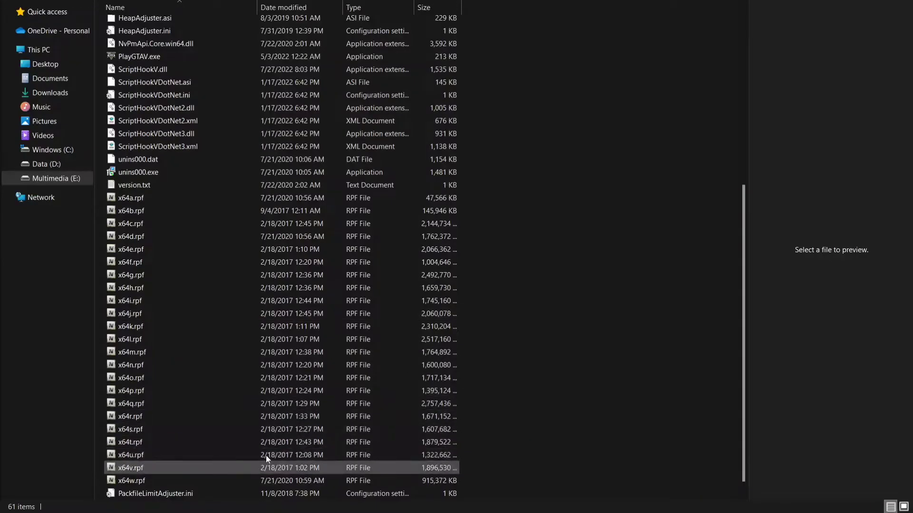
scroll(286, 450, "up", 1)
scroll(287, 450, "down", 1)
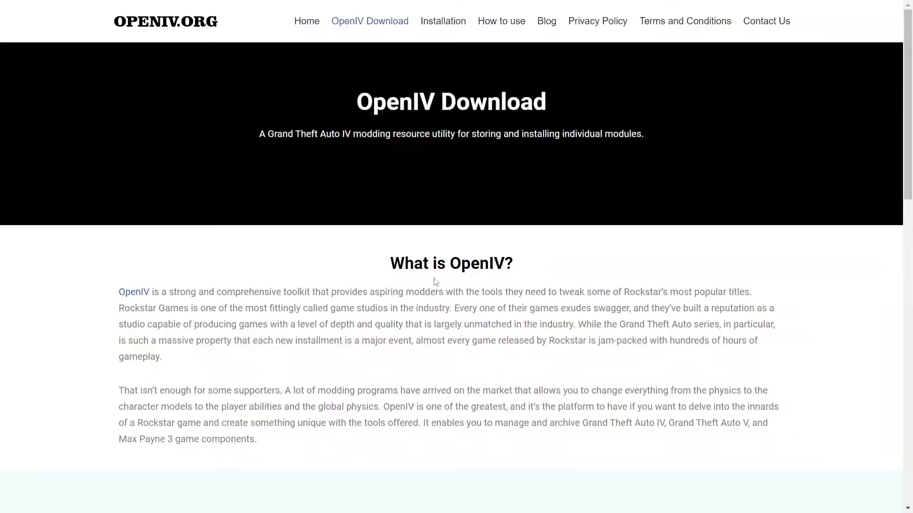
In the browser, download the OpenIV installer ovisetup.exe from the openiv.org download page, allowing the Downloads\Programs folder to be created.
scroll(435, 282, "down", 4)
scroll(436, 282, "down", 5)
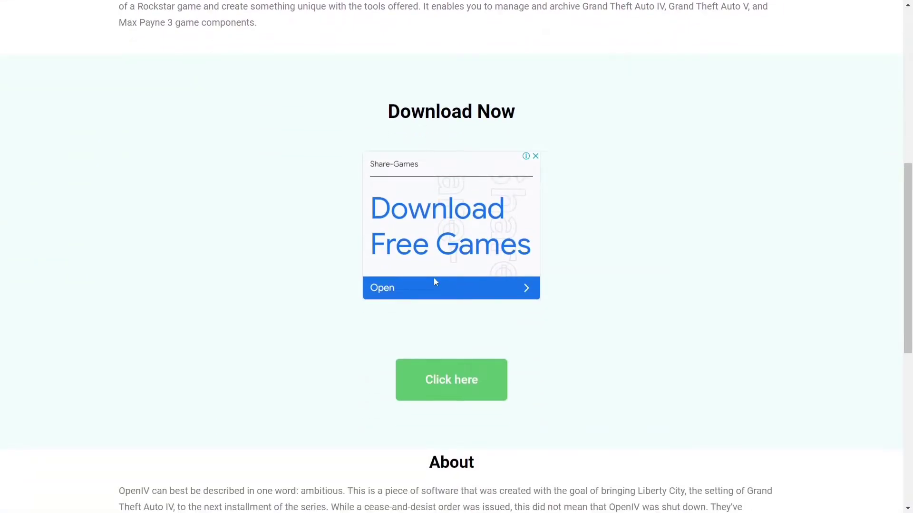
scroll(434, 281, "down", 1)
left_click(448, 325)
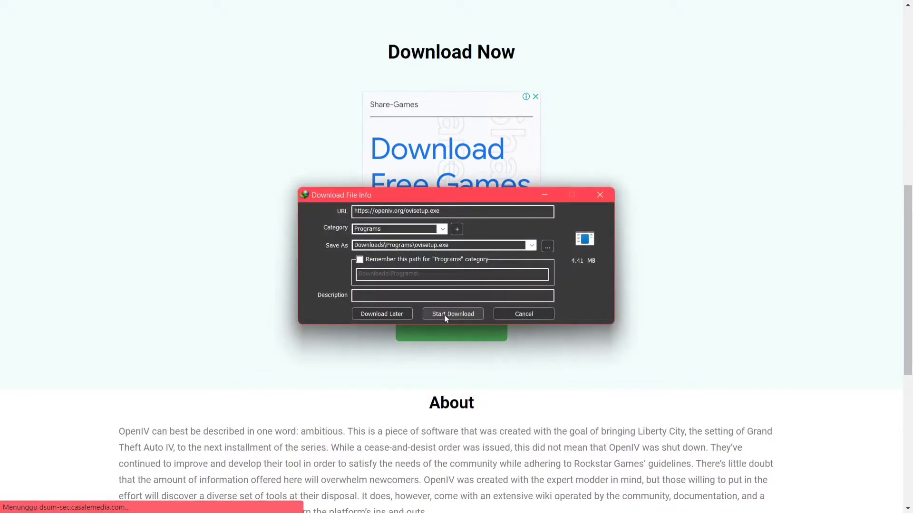
left_click(444, 315)
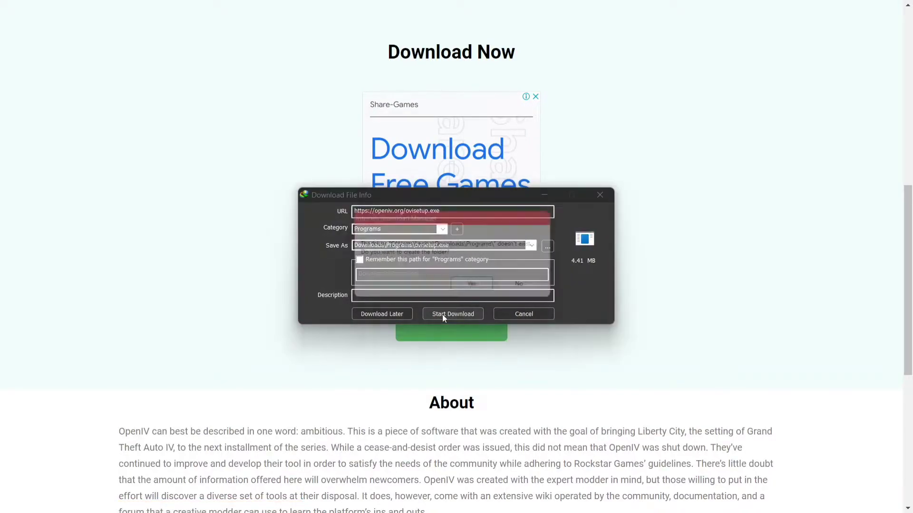
left_click(477, 289)
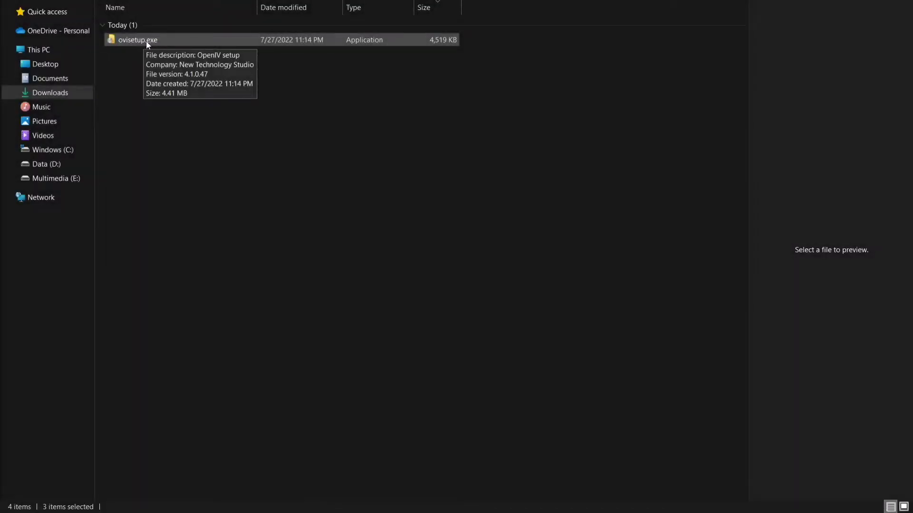
In File Explorer, run ovisetup.exe and install OpenIV to this computer in English with a desktop icon, accepting the license terms.
left_click(146, 43)
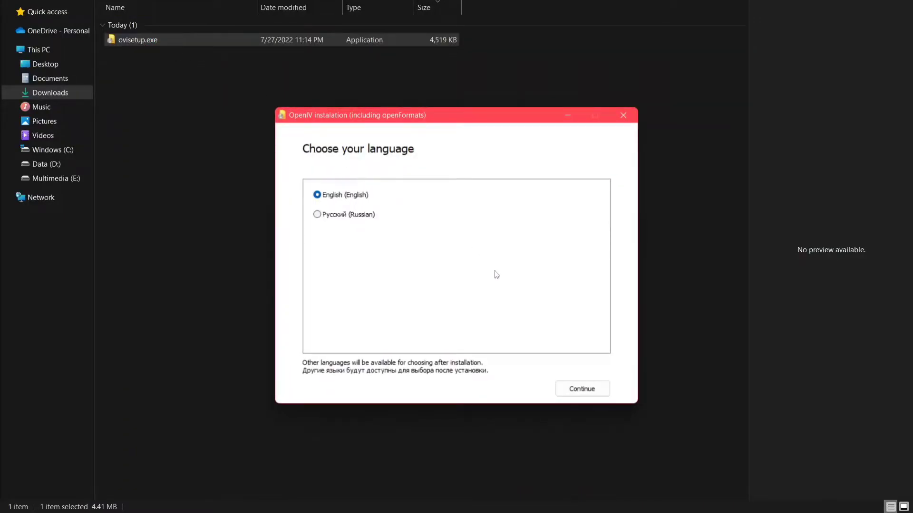
left_click(576, 392)
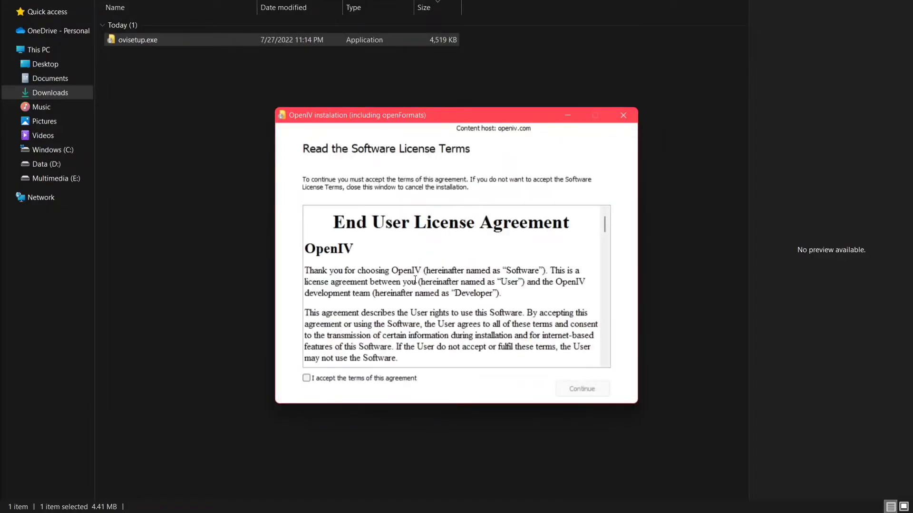
left_click(307, 378)
left_click(581, 389)
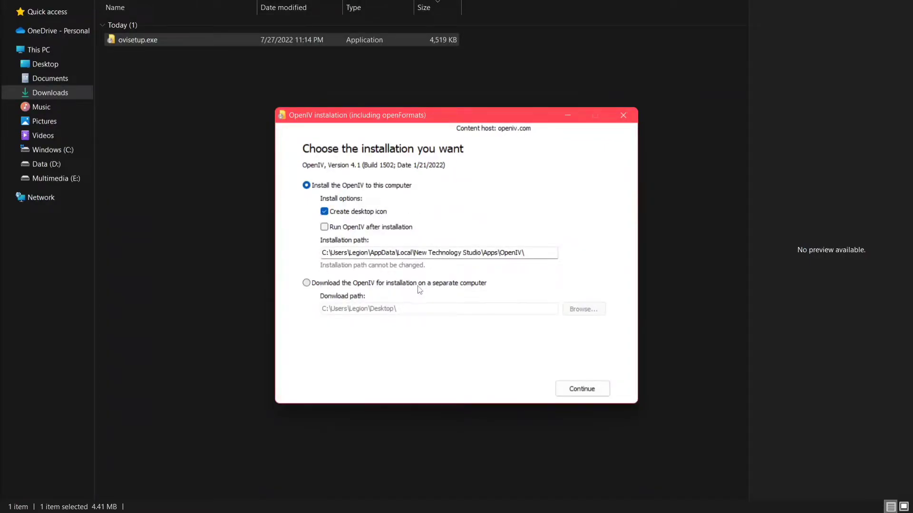
left_click(583, 389)
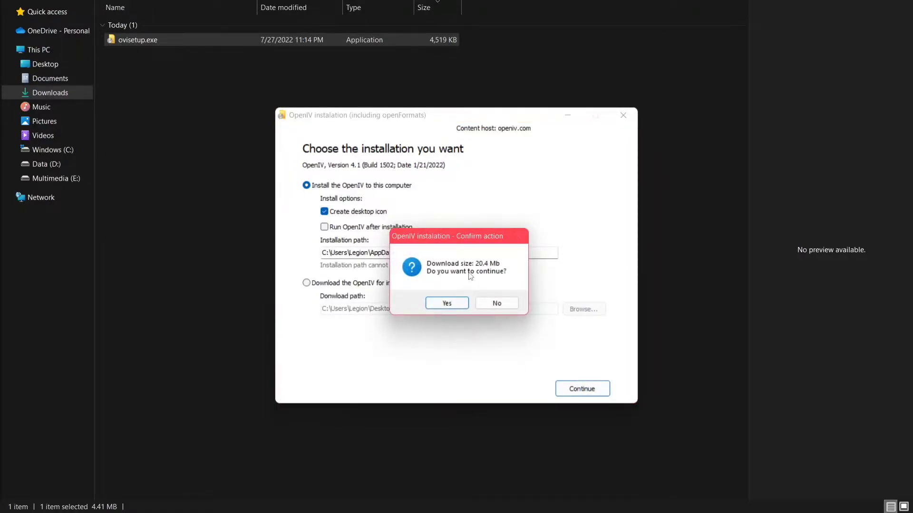
left_click(446, 304)
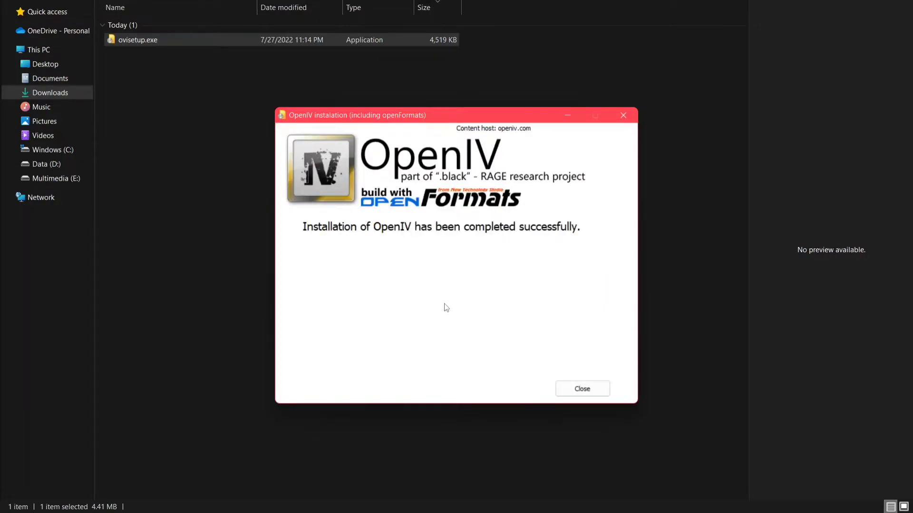
left_click(578, 393)
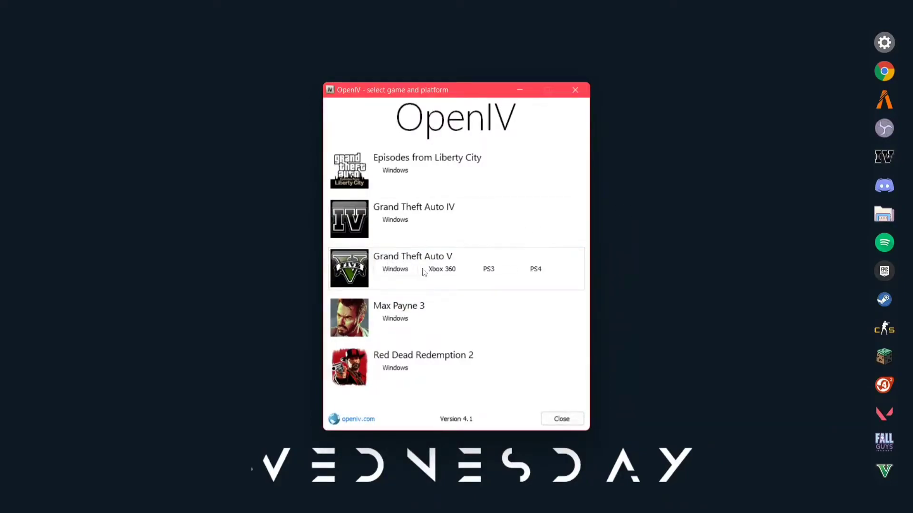
In OpenIV, choose Grand Theft Auto V for Windows, set the game location to E:\Games\GTAV and continue past the backup reminder.
left_click(394, 269)
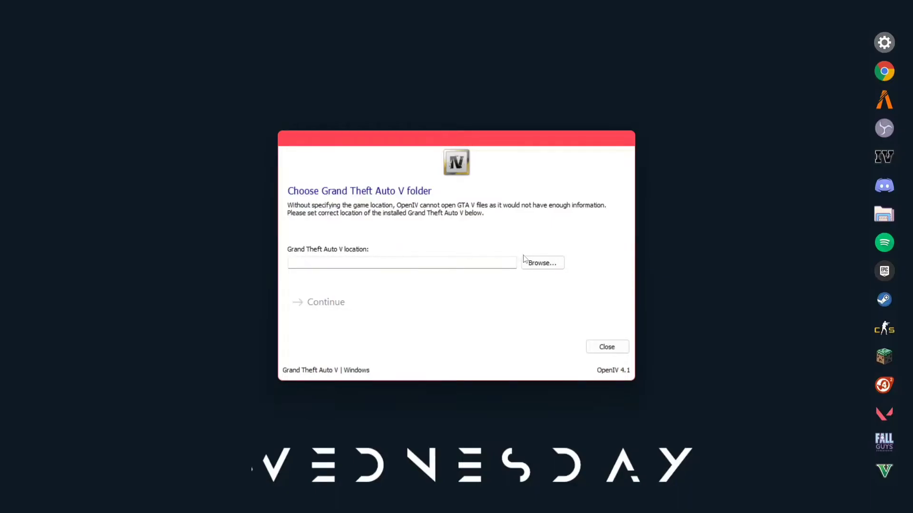
left_click(547, 265)
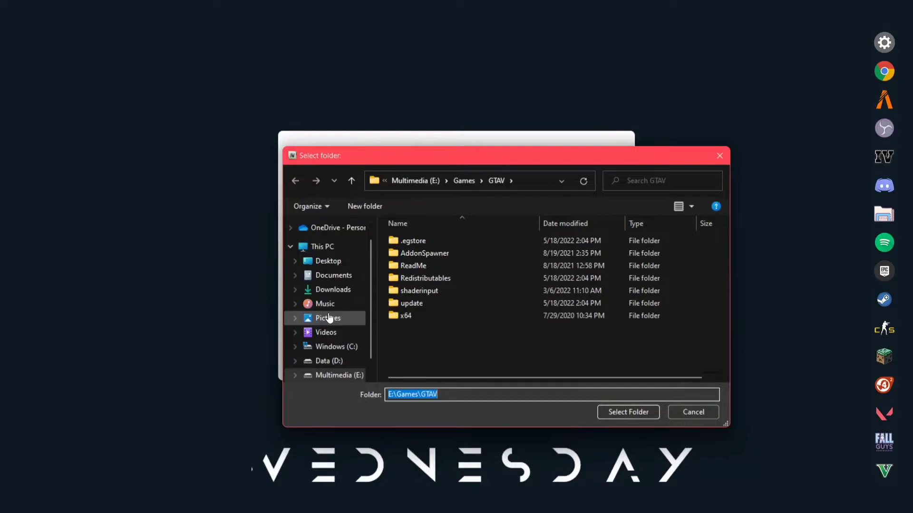
scroll(329, 318, "down", 1)
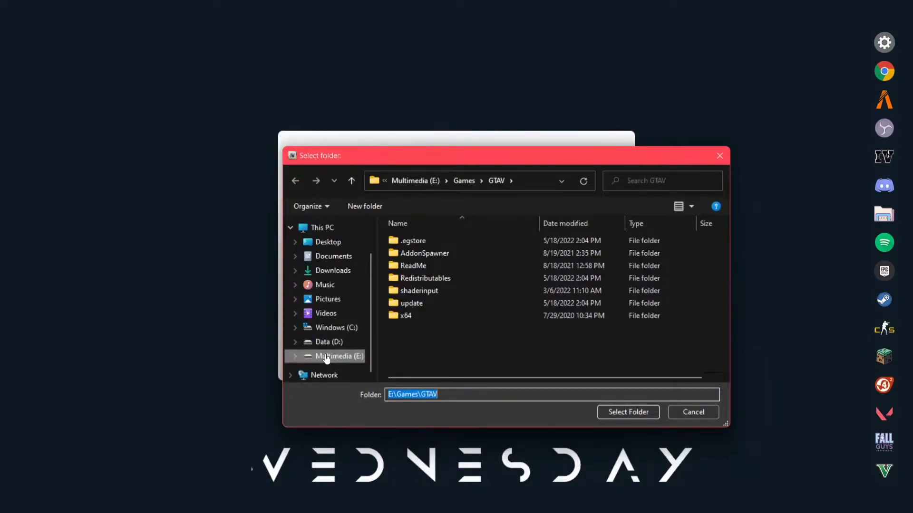
left_click(327, 357)
double_click(410, 241)
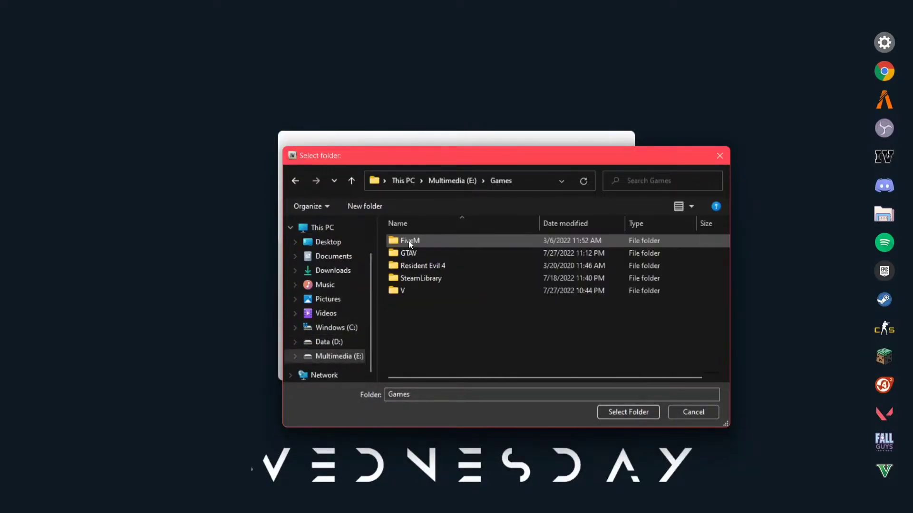
left_click(418, 250)
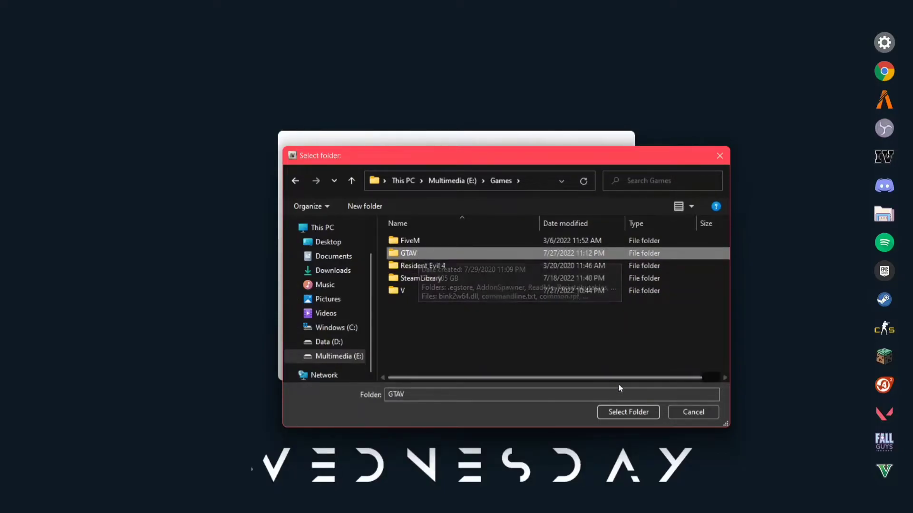
left_click(618, 412)
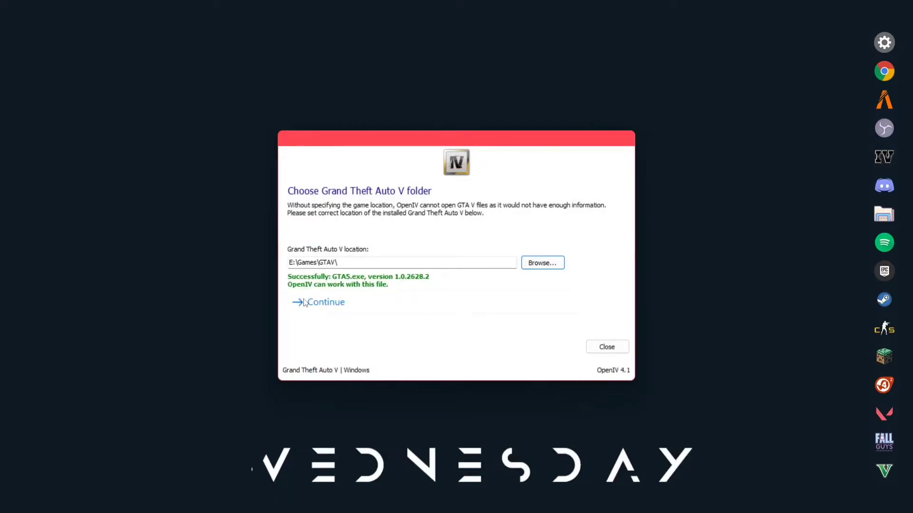
left_click(304, 305)
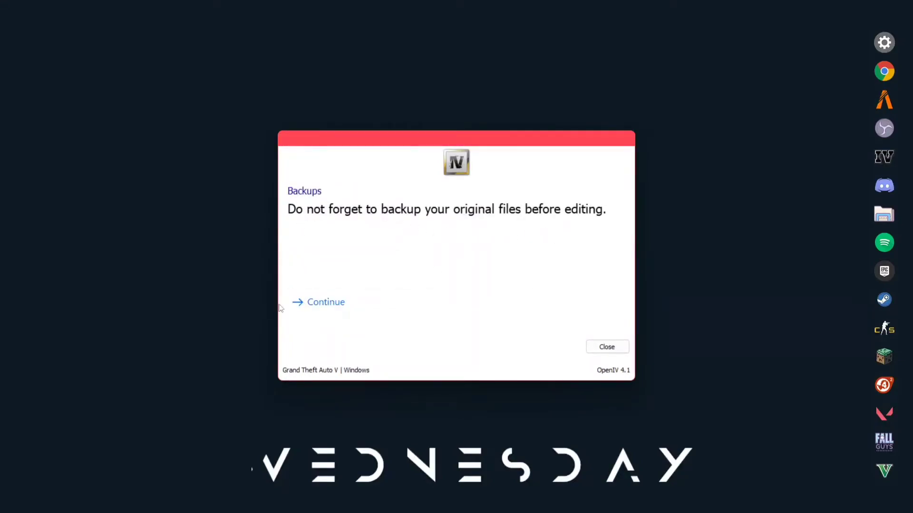
left_click(304, 306)
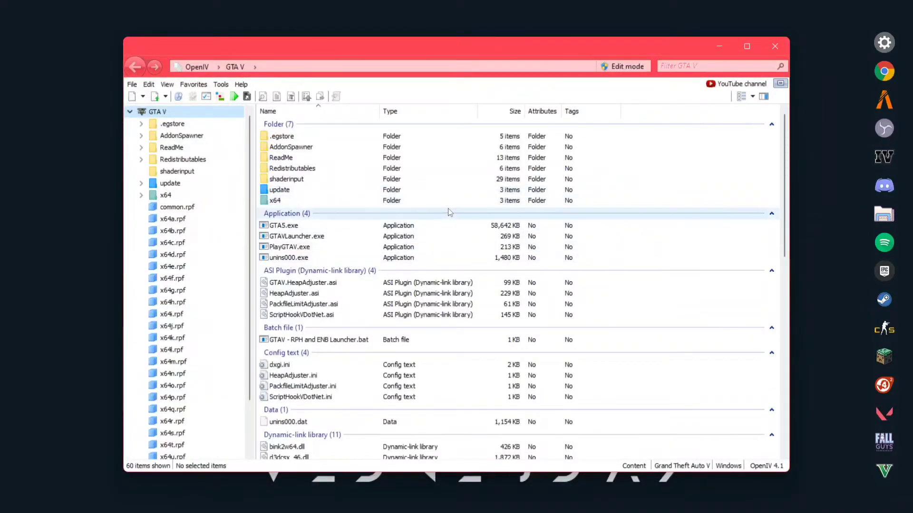
Install ASI Loader for GTA V through OpenIV's ASI Manager.
key("super+Up")
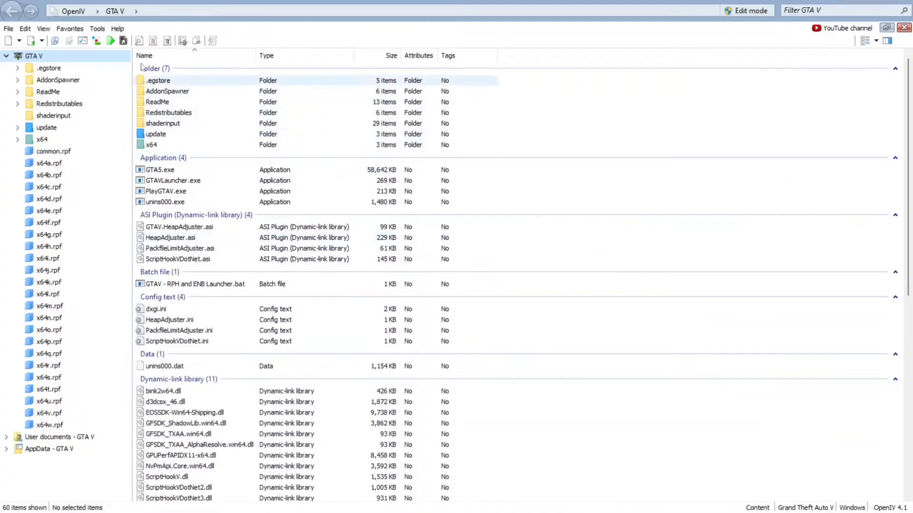
left_click(98, 29)
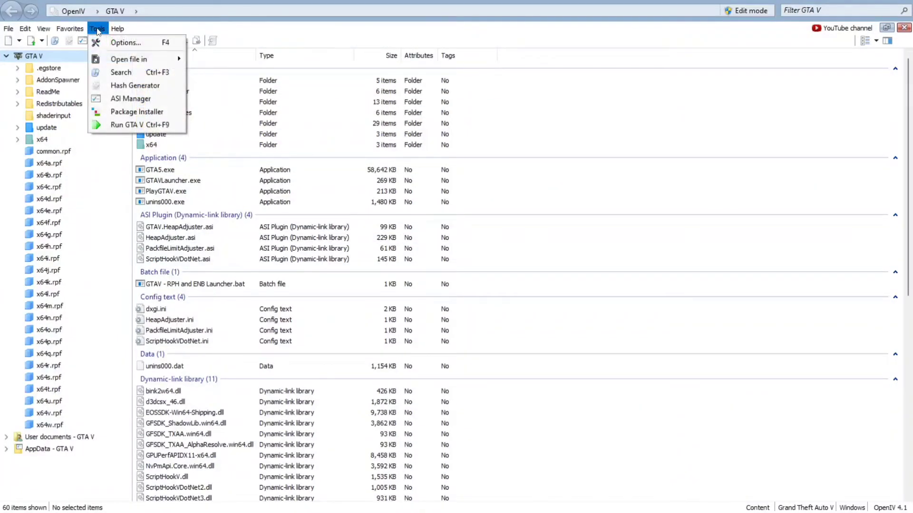
left_click(119, 101)
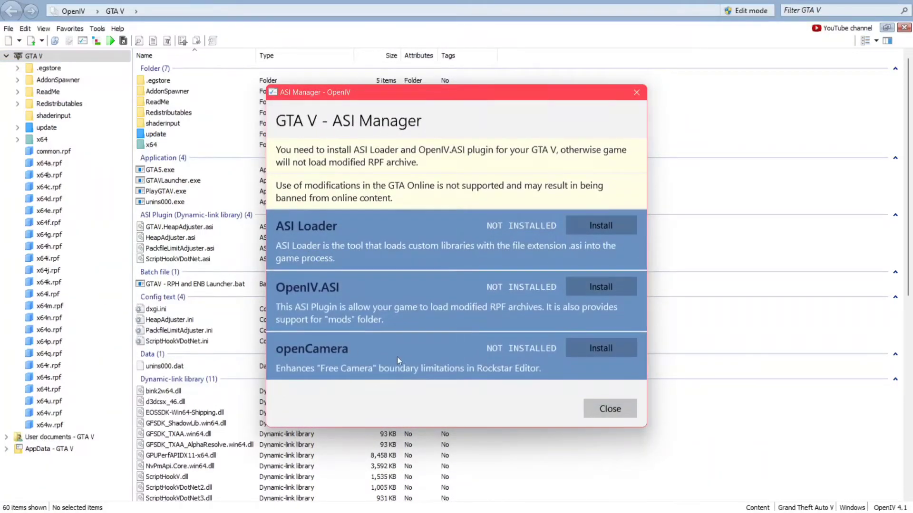
left_click(594, 226)
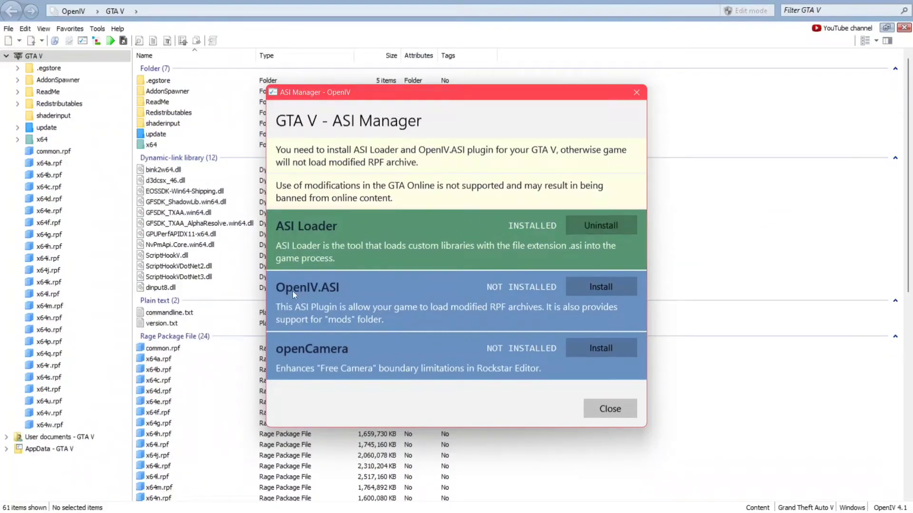
Install OpenIV.ASI and create the "mods" folder, allowing edit mode only for archives inside it, and close the ASI Manager.
left_click(600, 287)
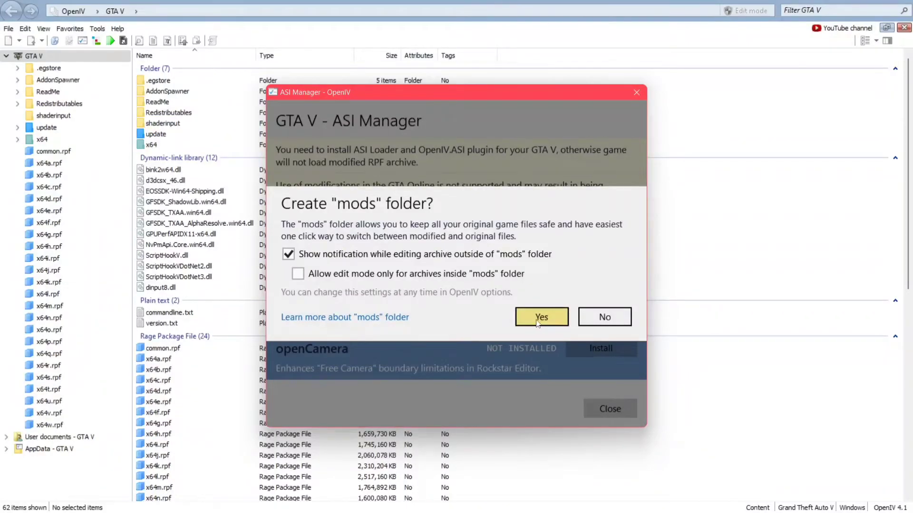
left_click(298, 274)
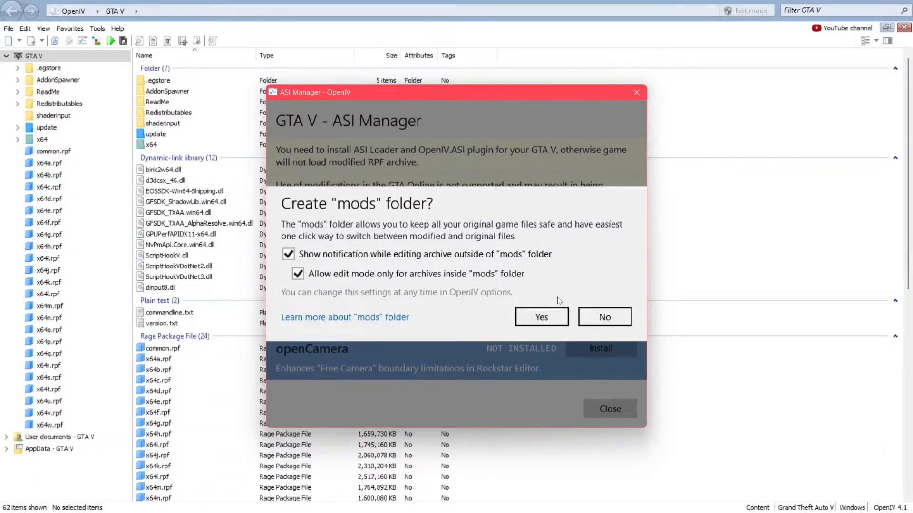
left_click(531, 315)
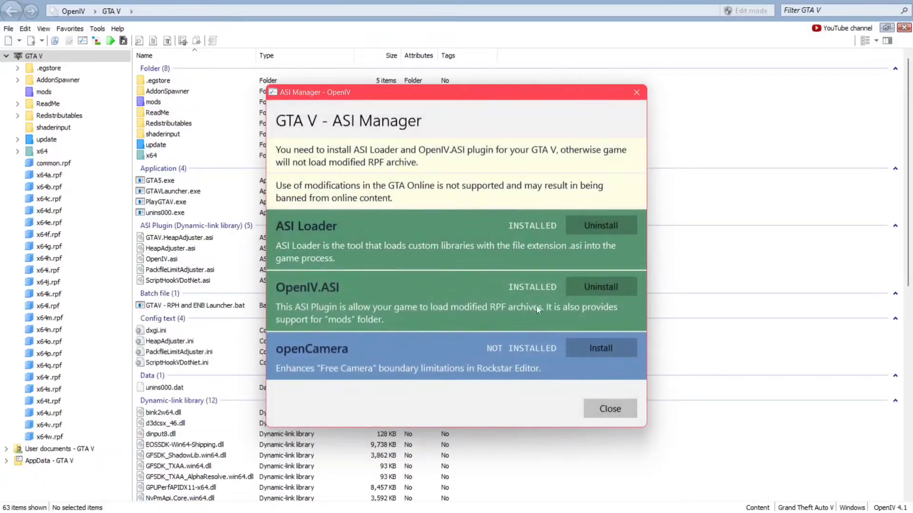
left_click(601, 409)
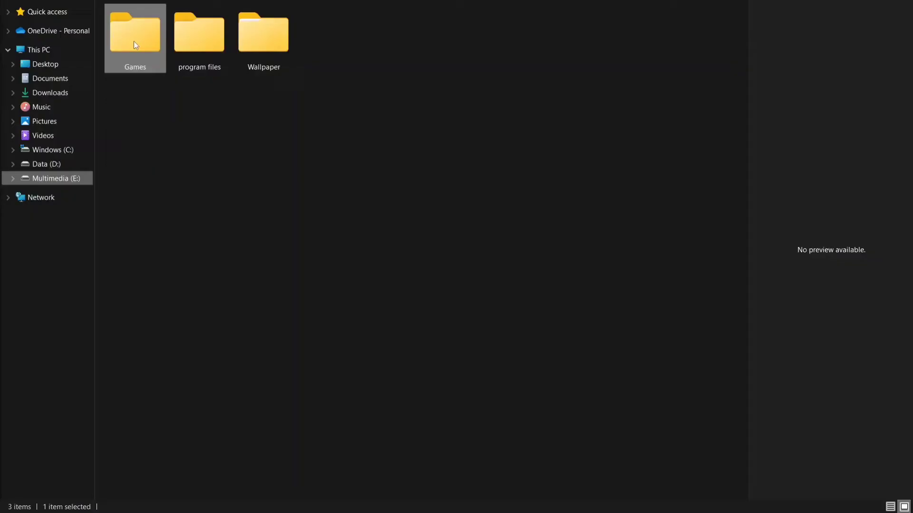
In File Explorer, copy the update and x64 folders and common.rpf from the GTAV folder inside Games into its mods folder.
double_click(133, 41)
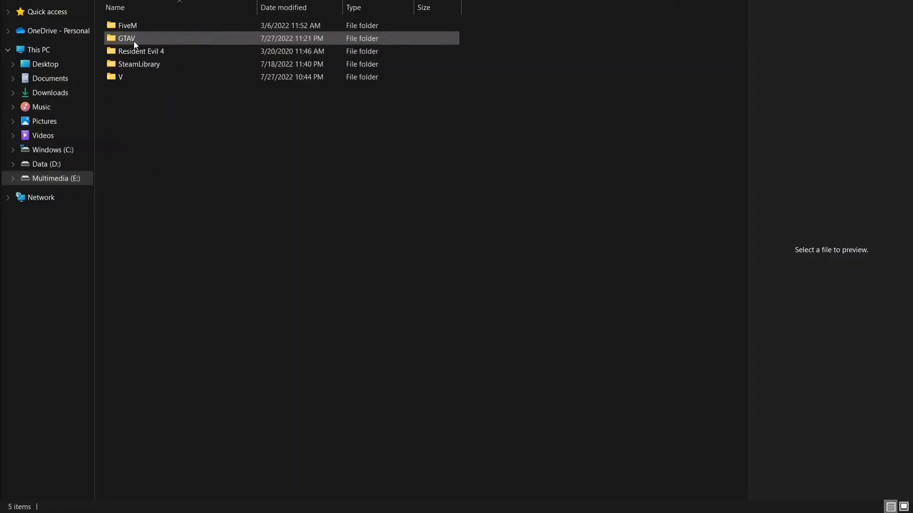
double_click(180, 38)
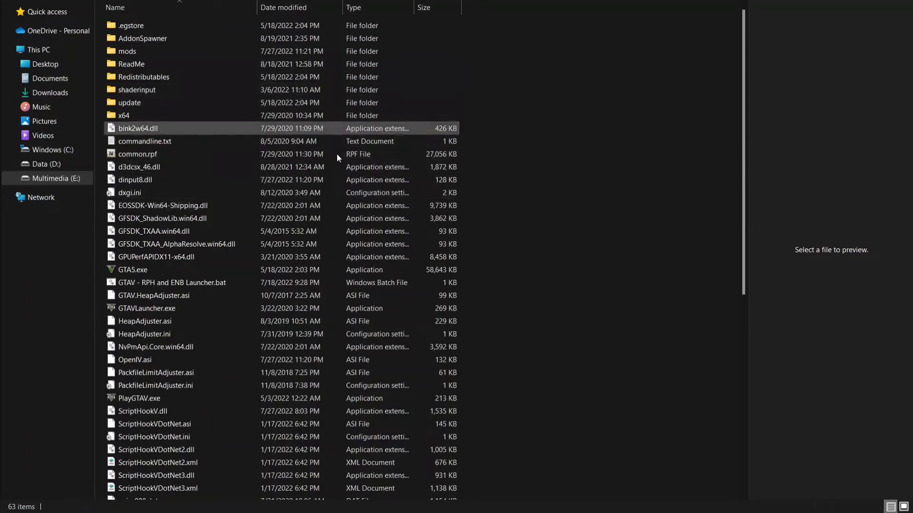
left_click(149, 160)
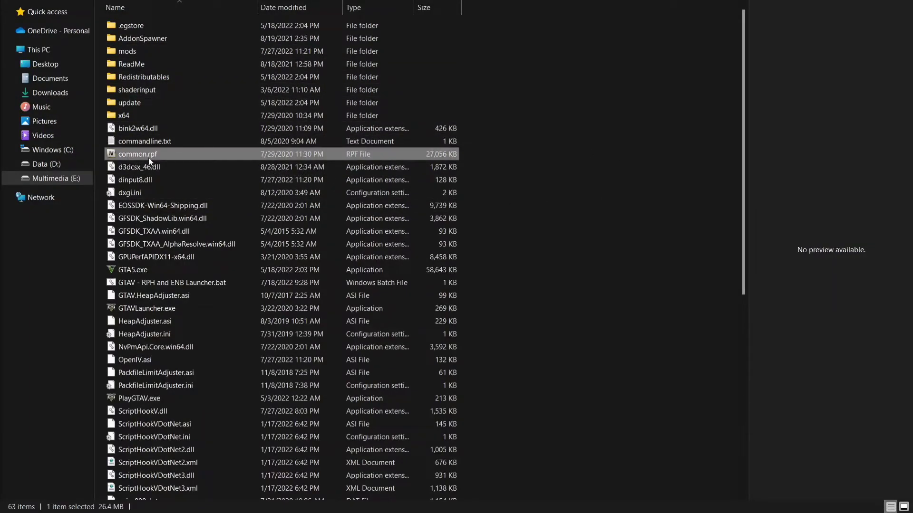
left_click(137, 103, "ctrl")
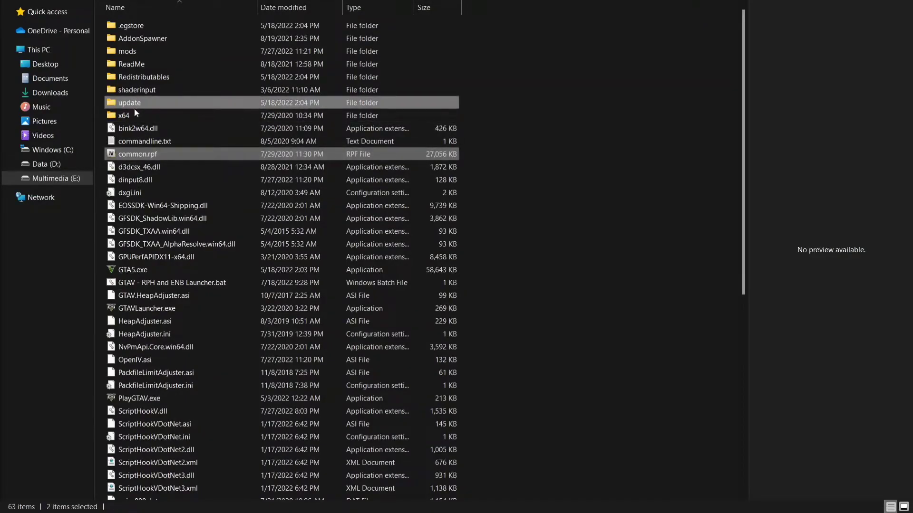
left_click(138, 116, "ctrl")
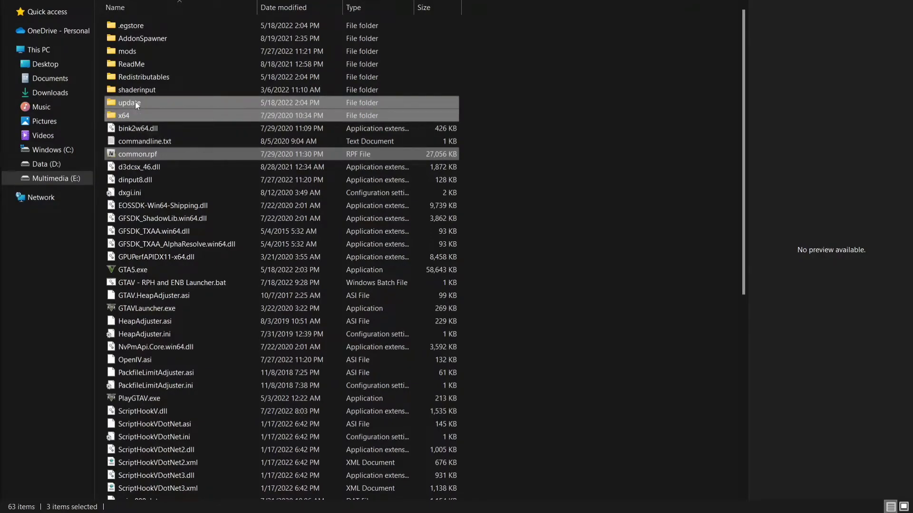
right_click(136, 104)
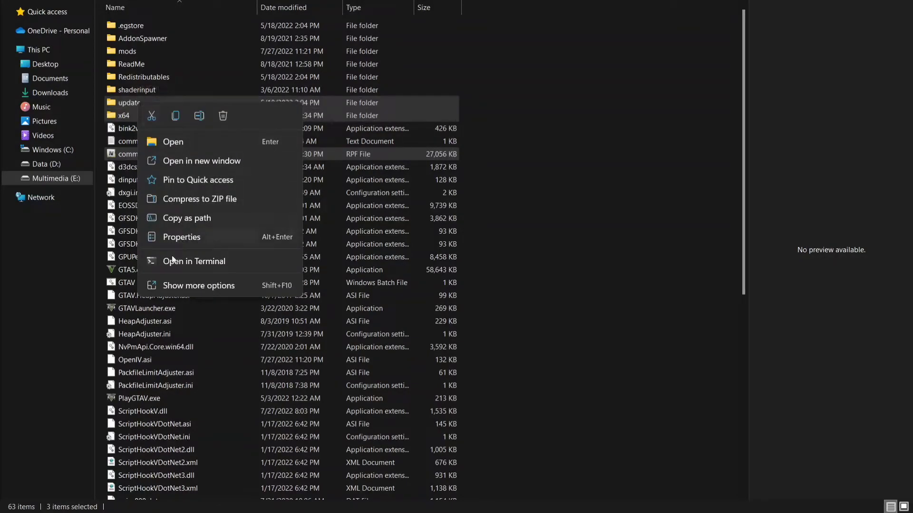
left_click(163, 285)
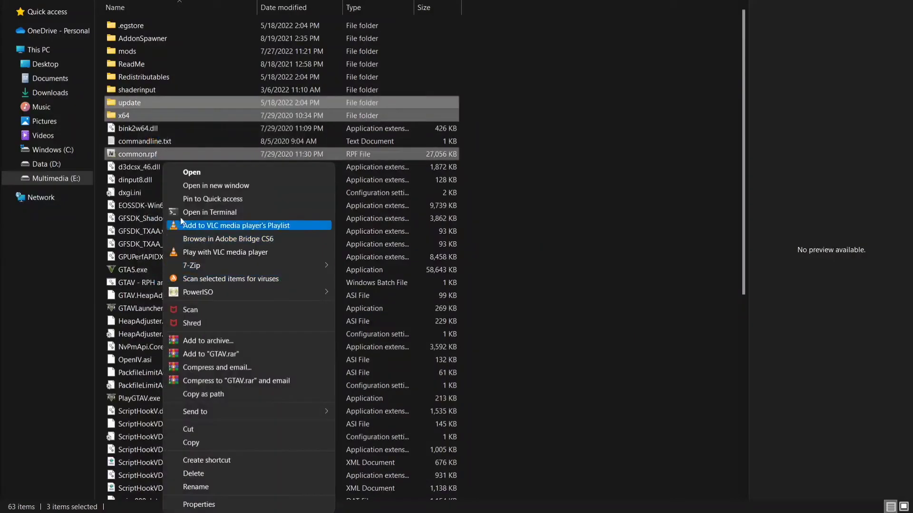
left_click(193, 443)
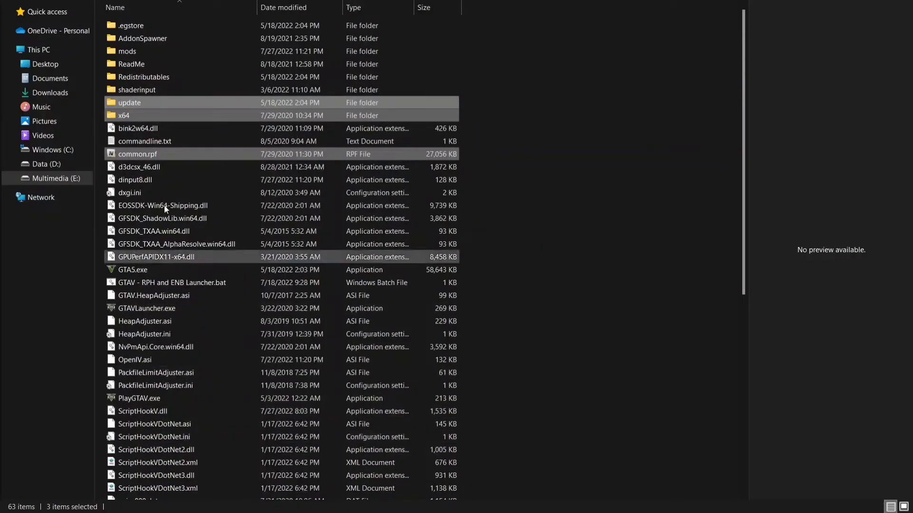
double_click(128, 52)
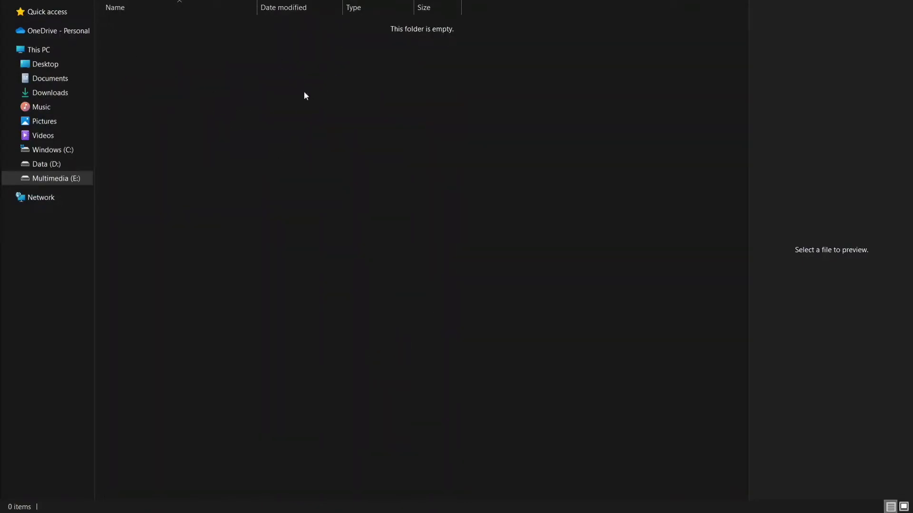
right_click(255, 71)
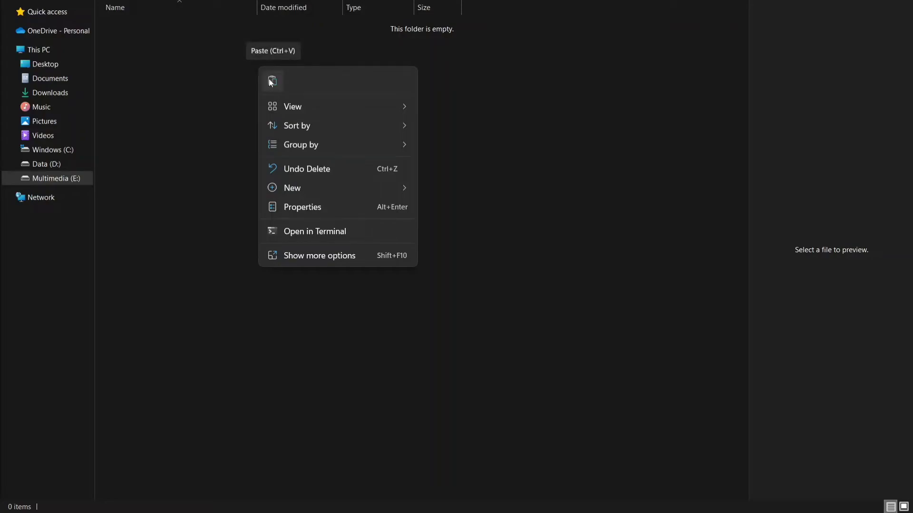
left_click(272, 80)
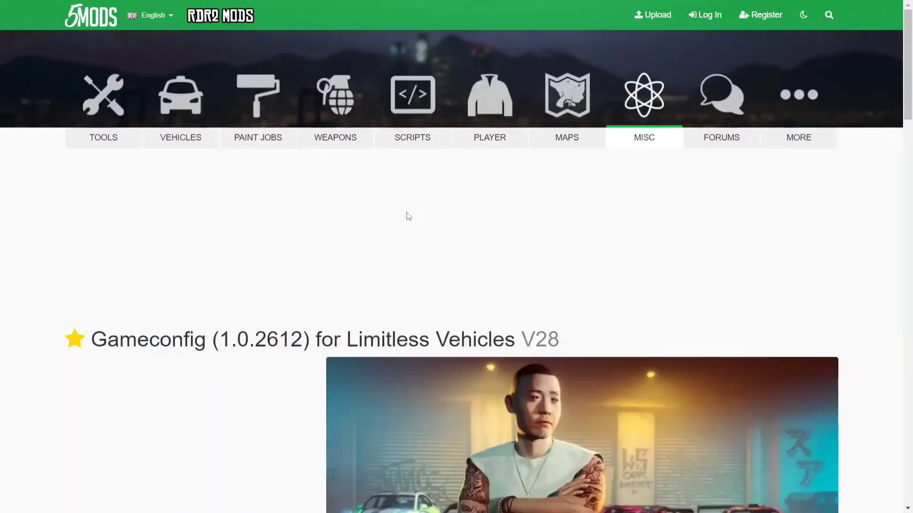
In the browser, download Gameconfig (1.0.2612) for Limitless Vehicles V28 from its 5MODS page.
scroll(189, 338, "down", 3)
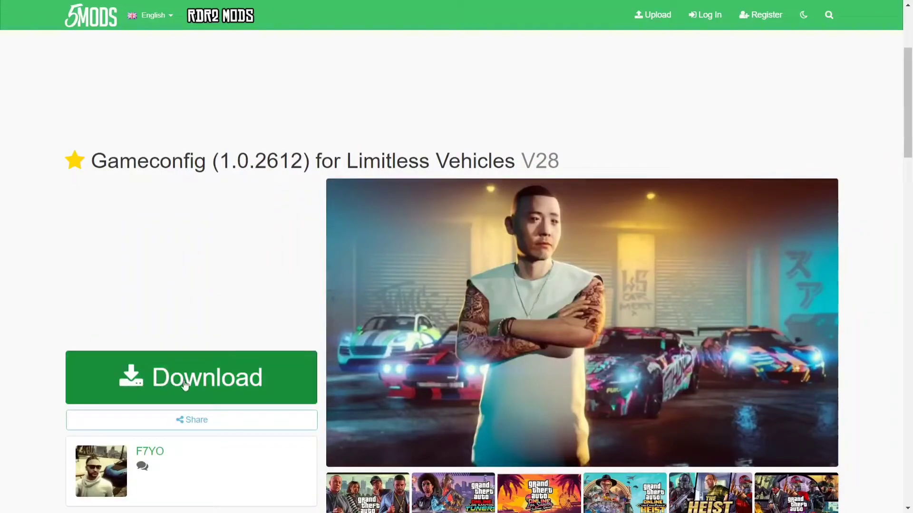
left_click(156, 384)
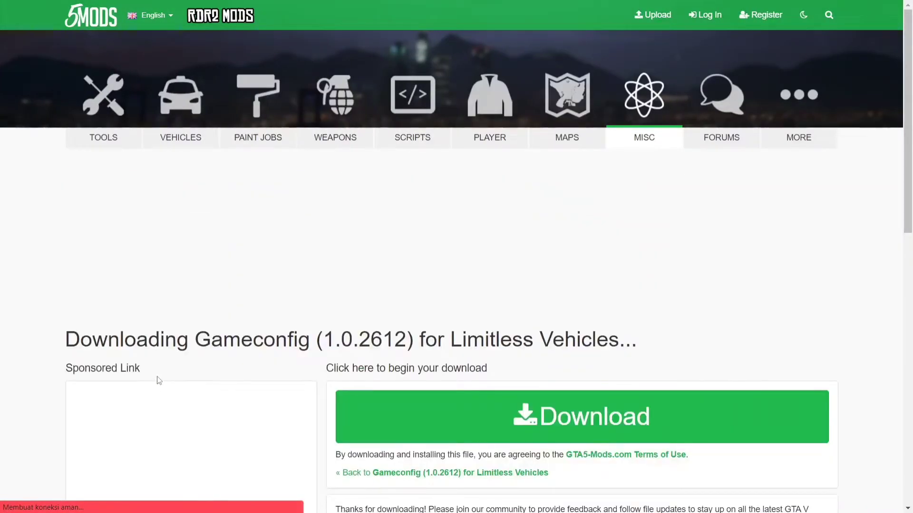
scroll(157, 381, "down", 3)
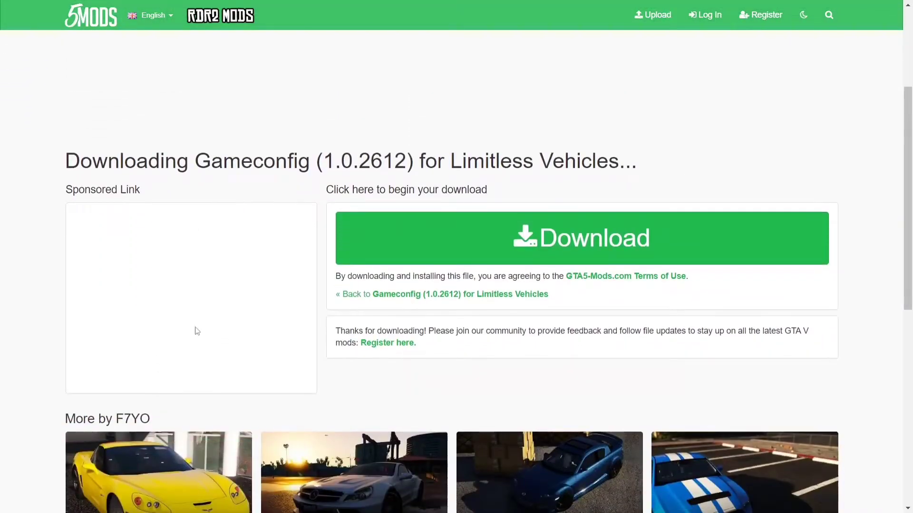
left_click(532, 244)
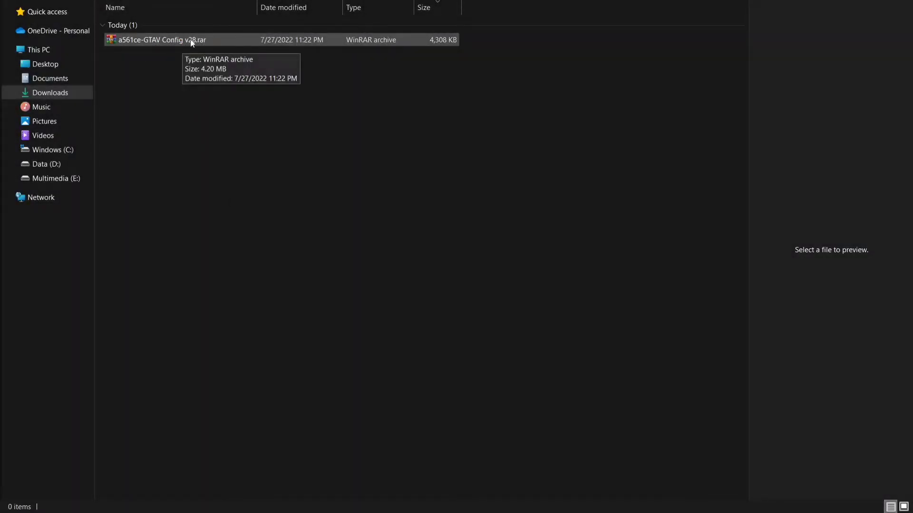
In File Explorer, extract a561ce-GTAV Config v28.rar directly into the Downloads folder.
right_click(161, 38)
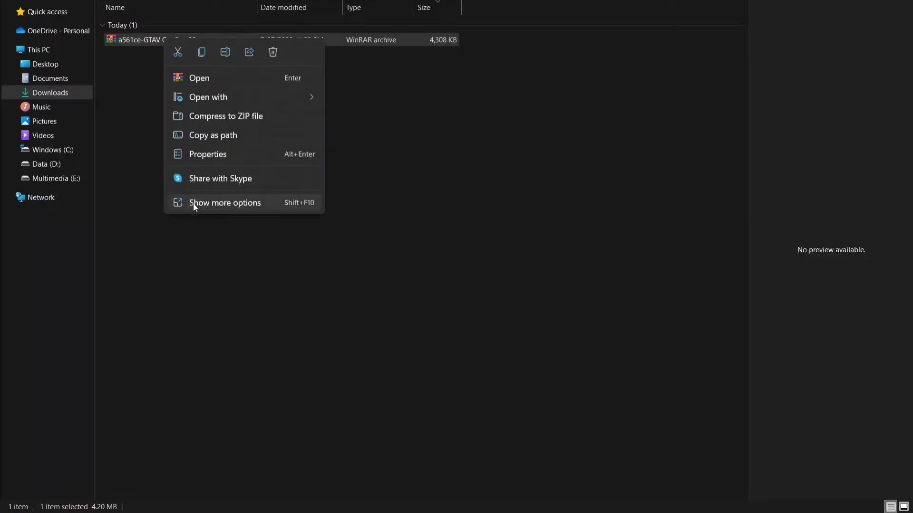
left_click(194, 205)
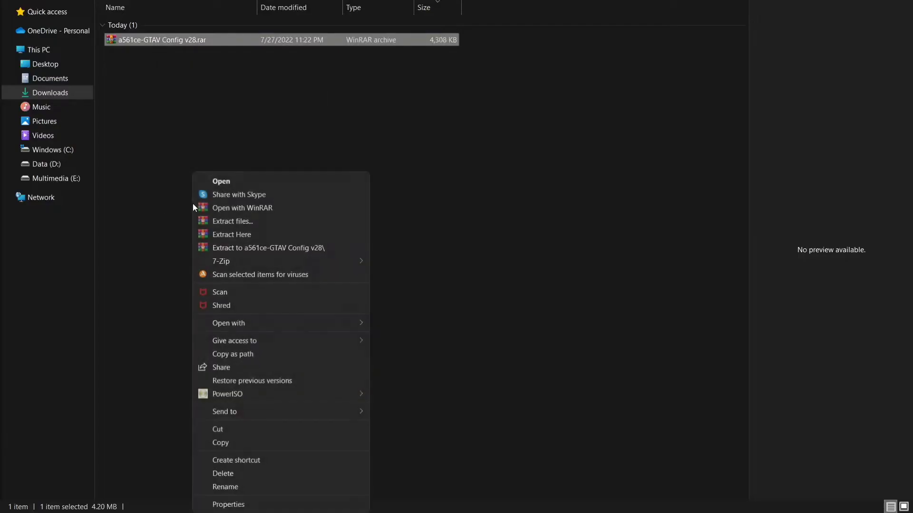
left_click(224, 235)
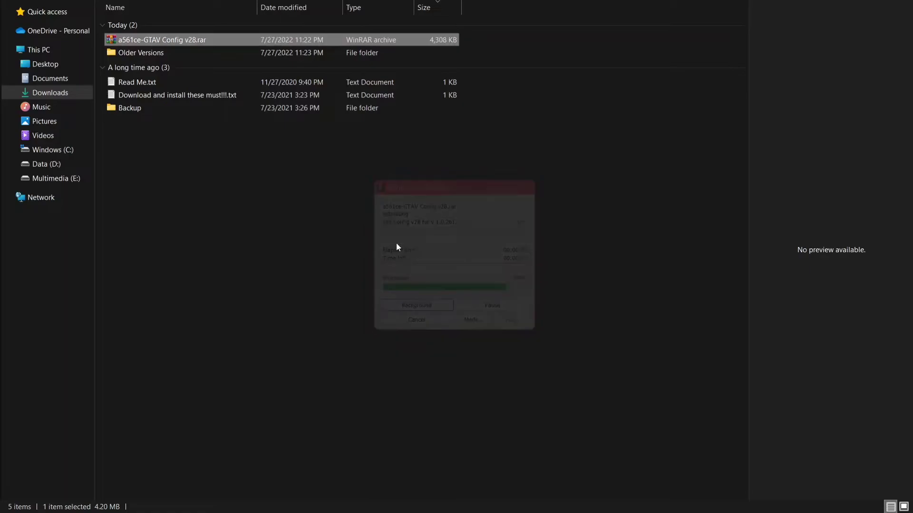
left_click(297, 229)
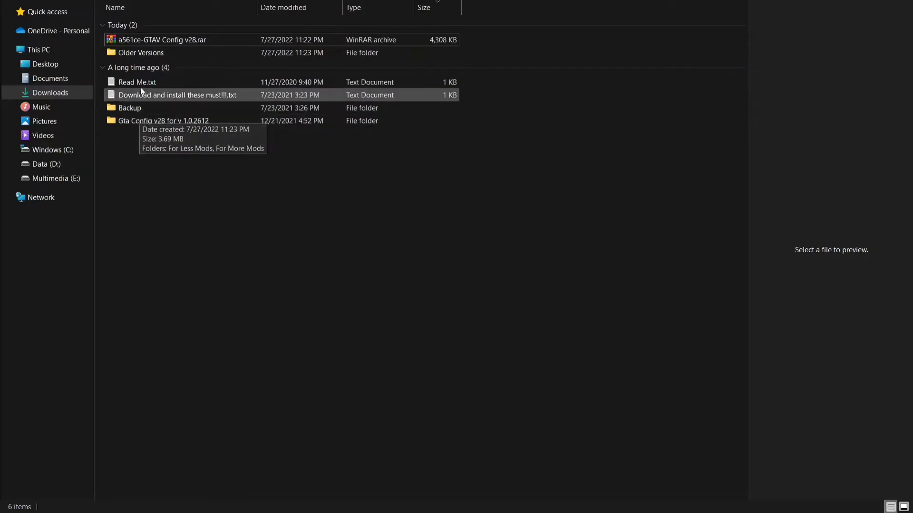
Check the Older Versions folder and open Stock Traffic (Means Gta base) within For More Mods of Gta Config v28 for v 1.0.2612.
double_click(138, 53)
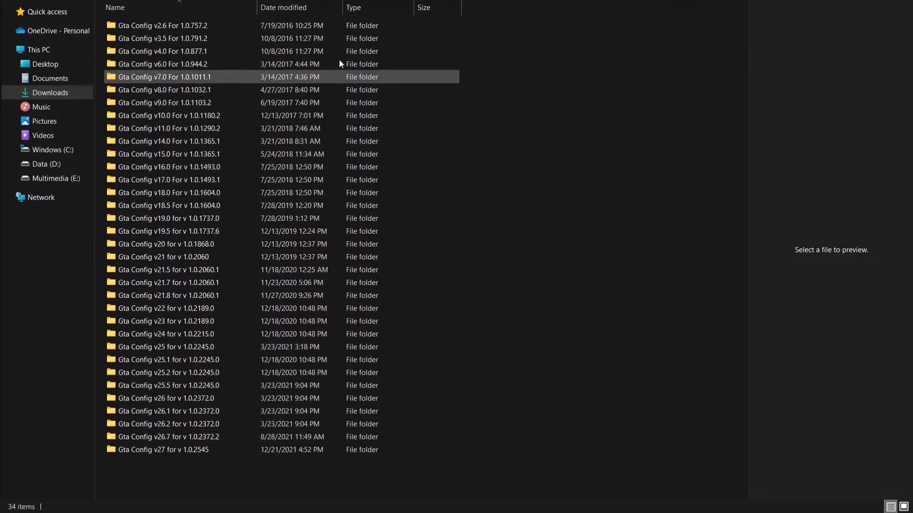
left_click(48, 79)
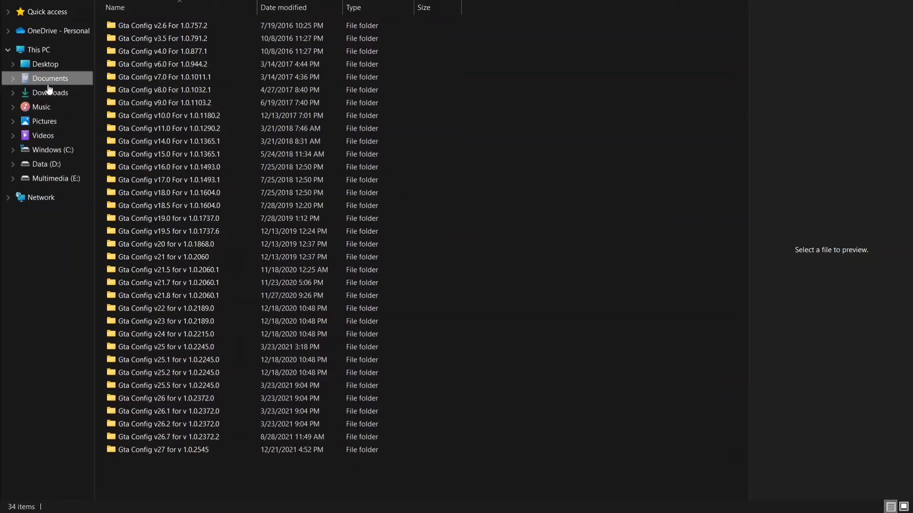
left_click(49, 91)
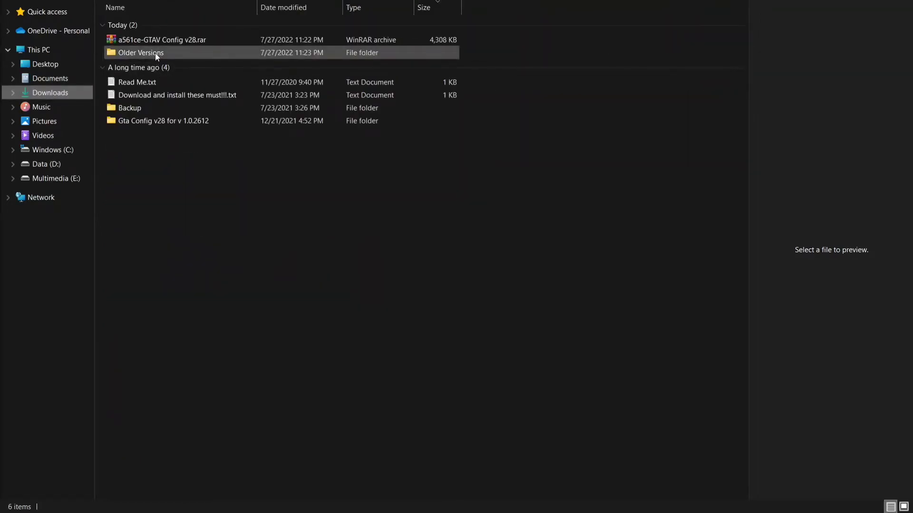
double_click(139, 122)
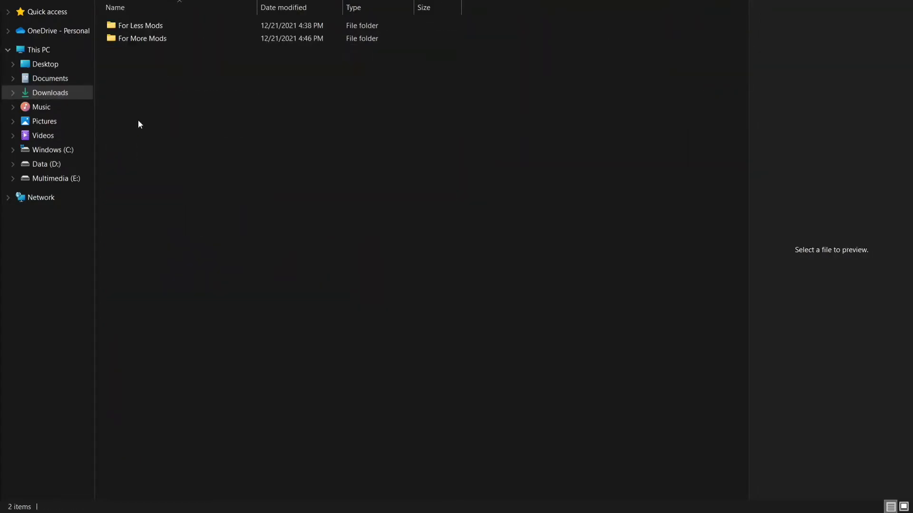
double_click(134, 39)
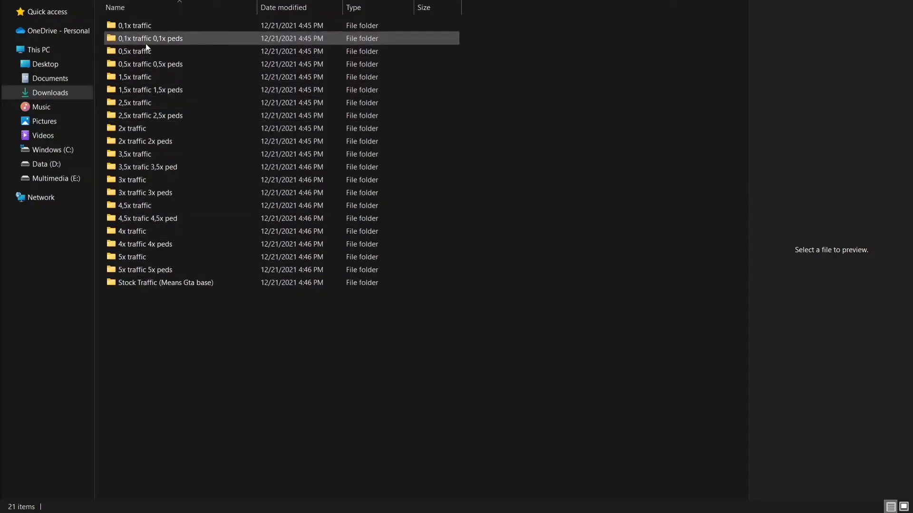
double_click(152, 284)
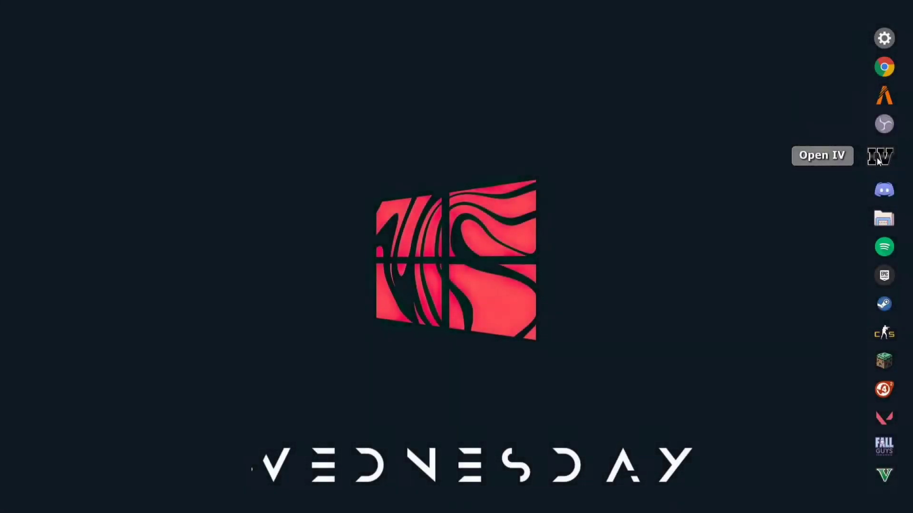
Start OpenIV and load the Windows version of Grand Theft Auto V.
left_click(878, 161)
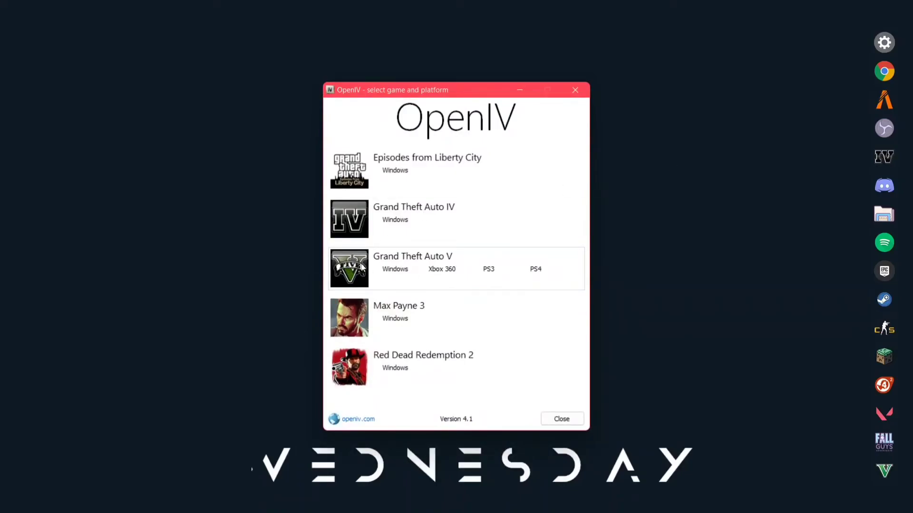
left_click(355, 268)
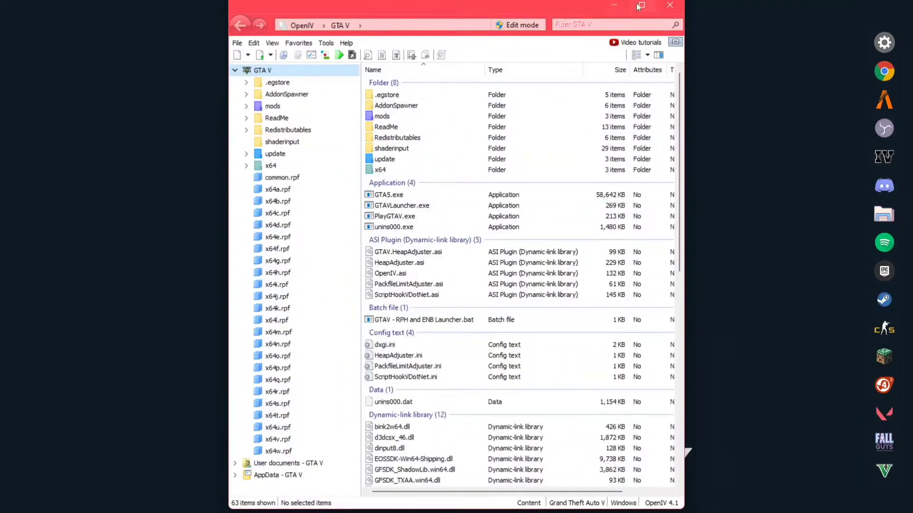
Arrange OpenIV side by side with the File Explorer window that shows the mods folder.
left_click(642, 6)
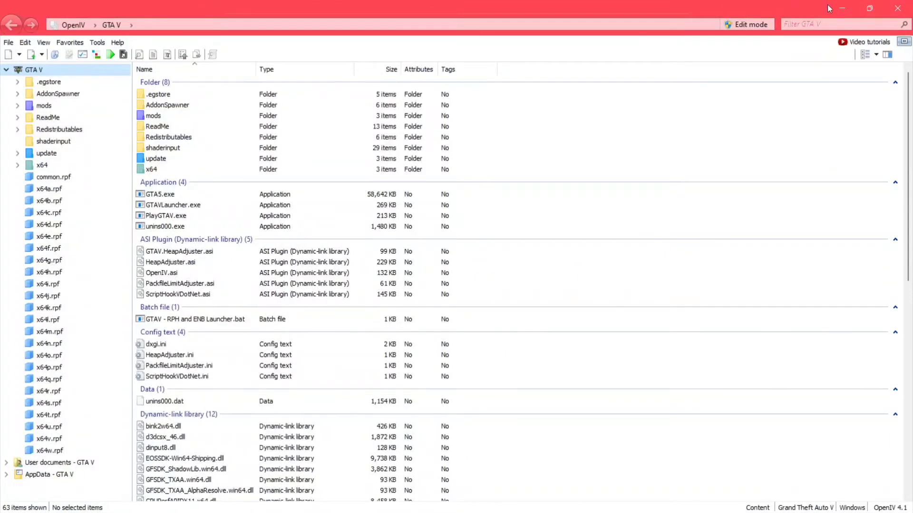
mouse_move(869, 12)
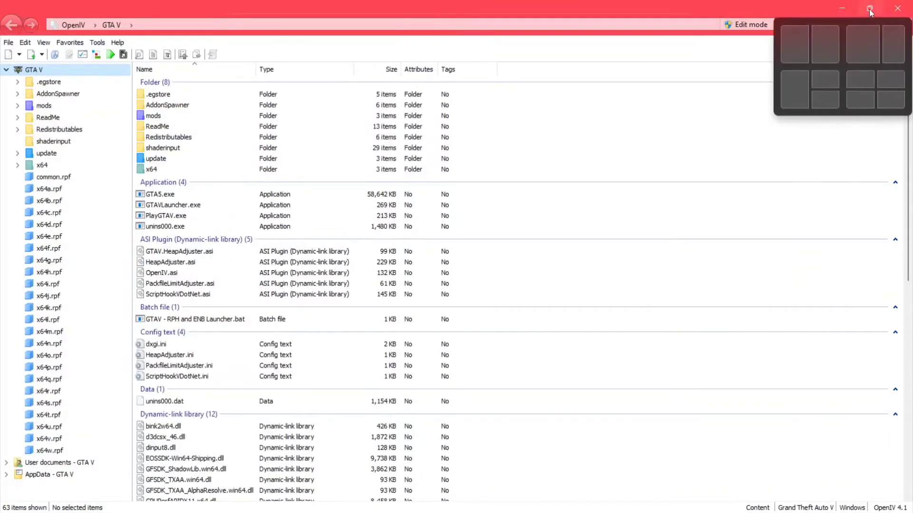
left_click(830, 35)
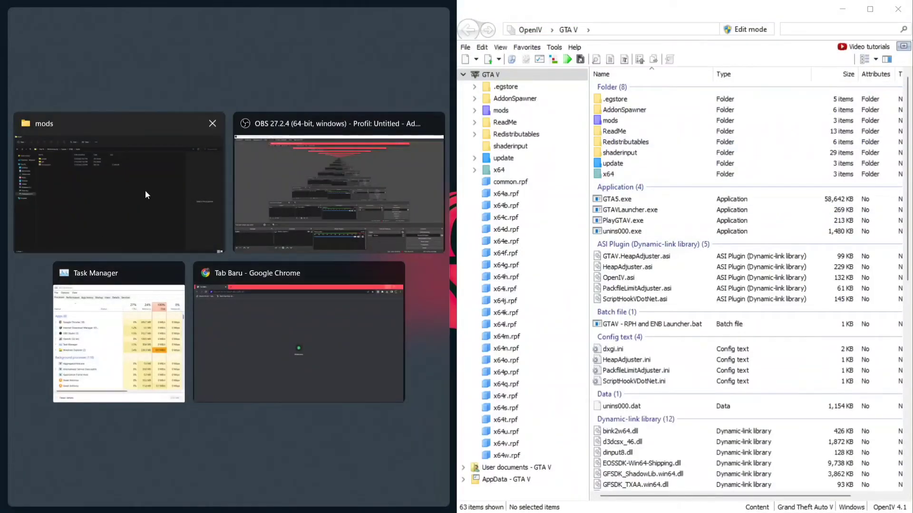
left_click(135, 173)
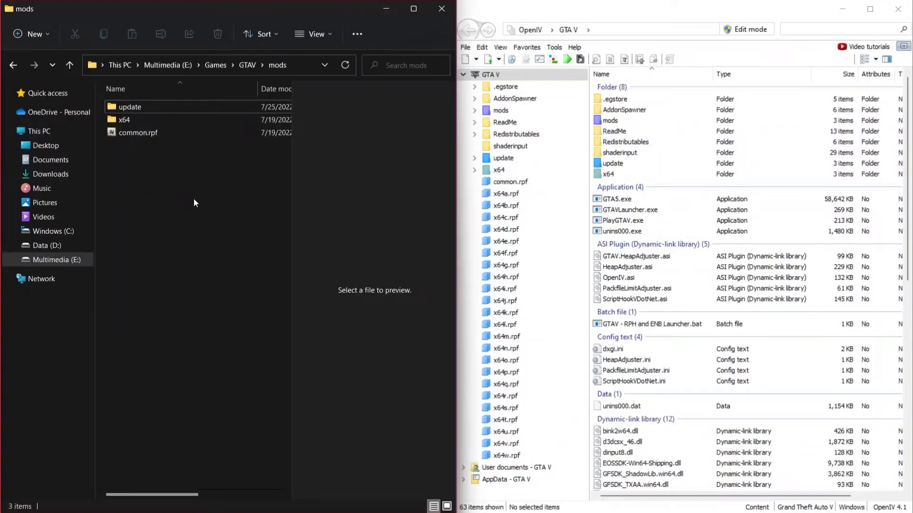
In File Explorer, open Stock Traffic (Means Gta base) within For More Mods of Gta Config v28 for v 1.0.2612 in Downloads.
left_click(47, 176)
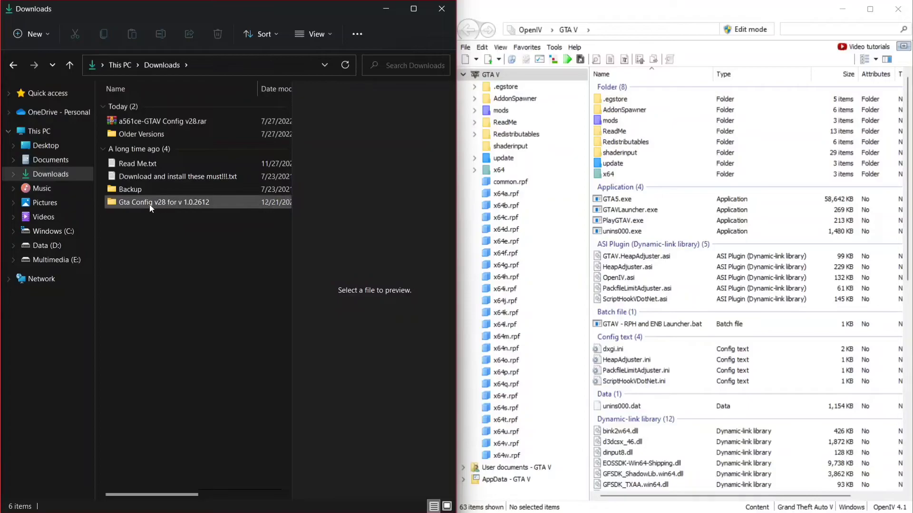
left_click(148, 204)
double_click(147, 204)
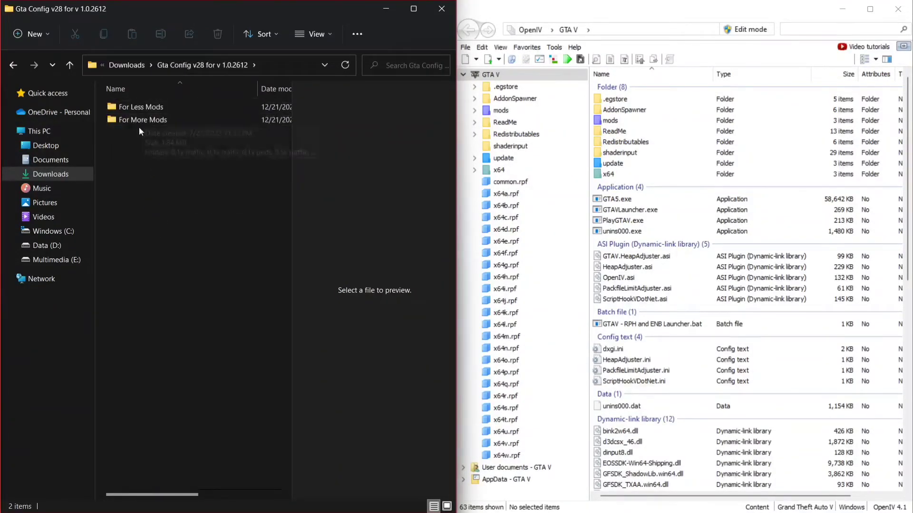
double_click(158, 121)
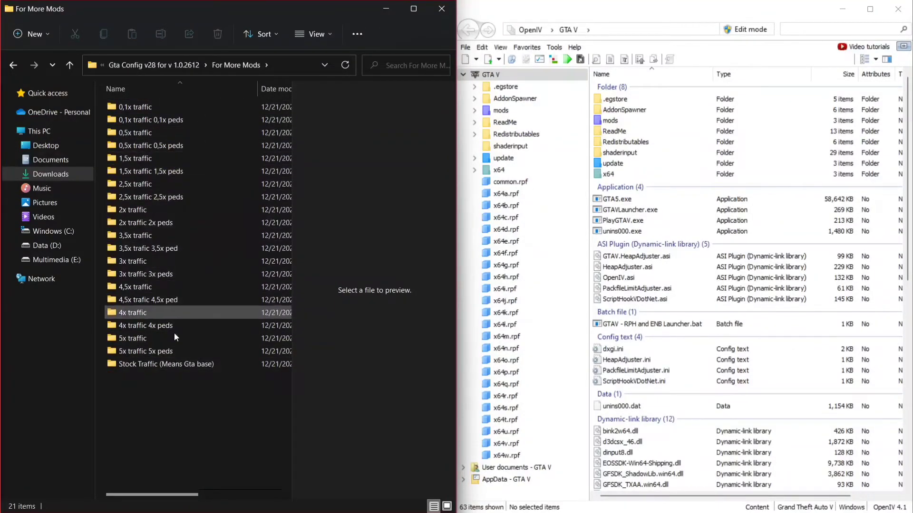
double_click(158, 363)
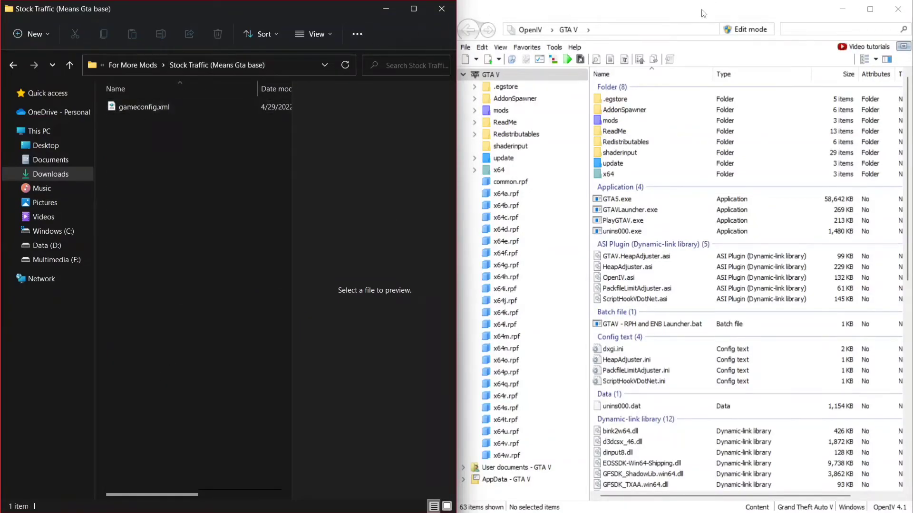
In OpenIV, turn on edit mode and open the data folder at mods\update\update.rpf\common\data.
left_click(743, 30)
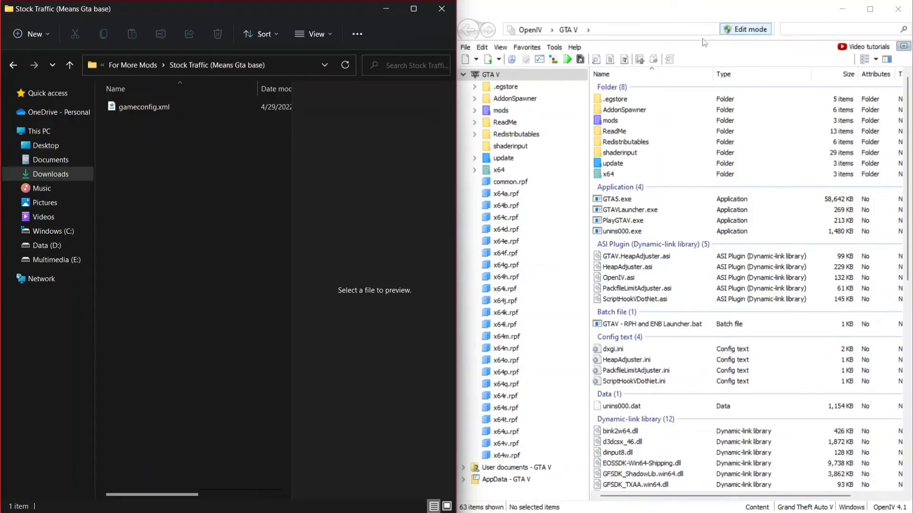
left_click(746, 31)
left_click(493, 303)
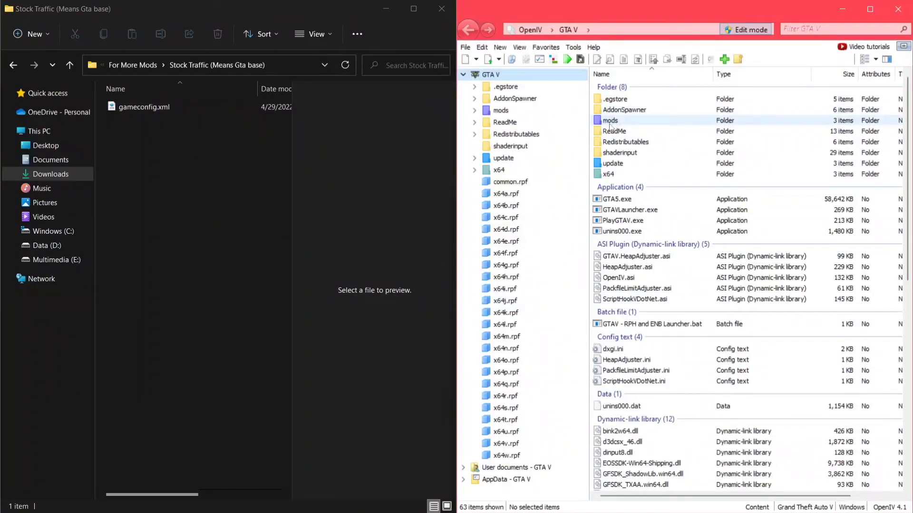
double_click(611, 122)
double_click(618, 99)
double_click(617, 124)
double_click(618, 103)
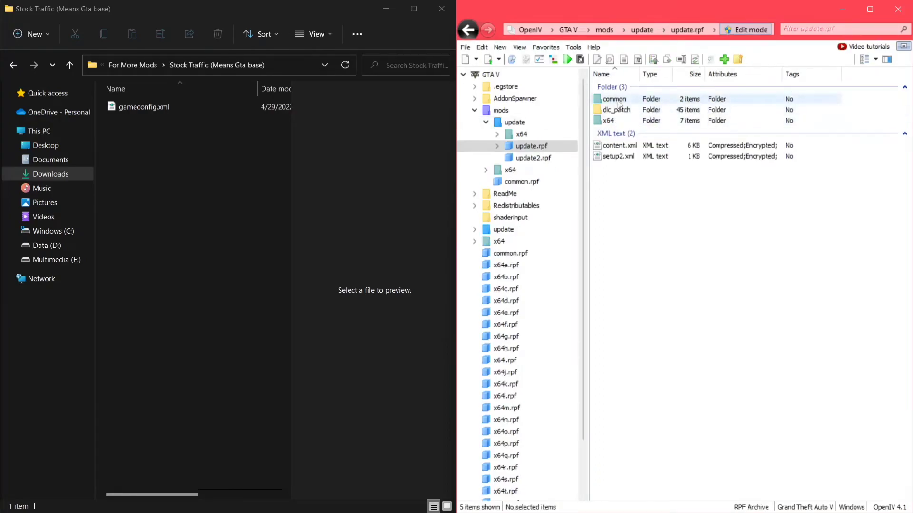
double_click(614, 100)
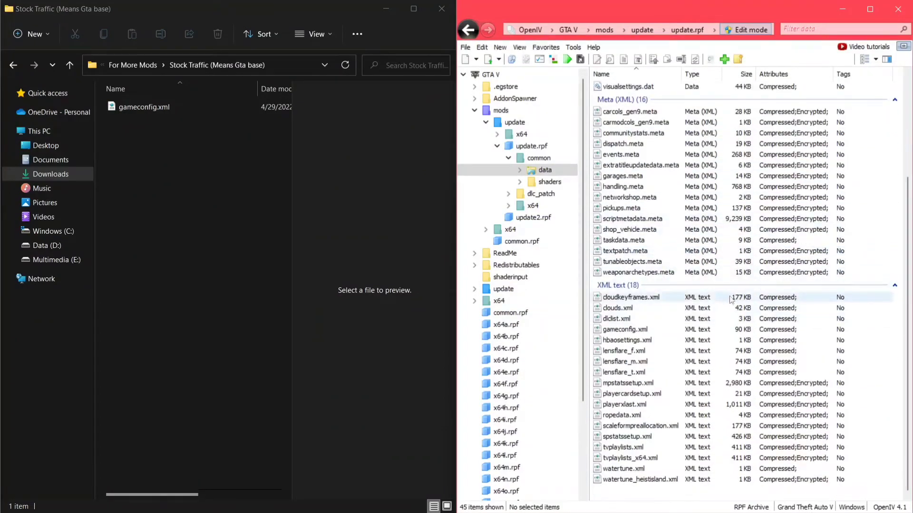
Copy the Stock Traffic gameconfig.xml from File Explorer into the open data folder in OpenIV and turn off edit mode.
scroll(661, 314, "up", 3)
scroll(654, 332, "down", 3)
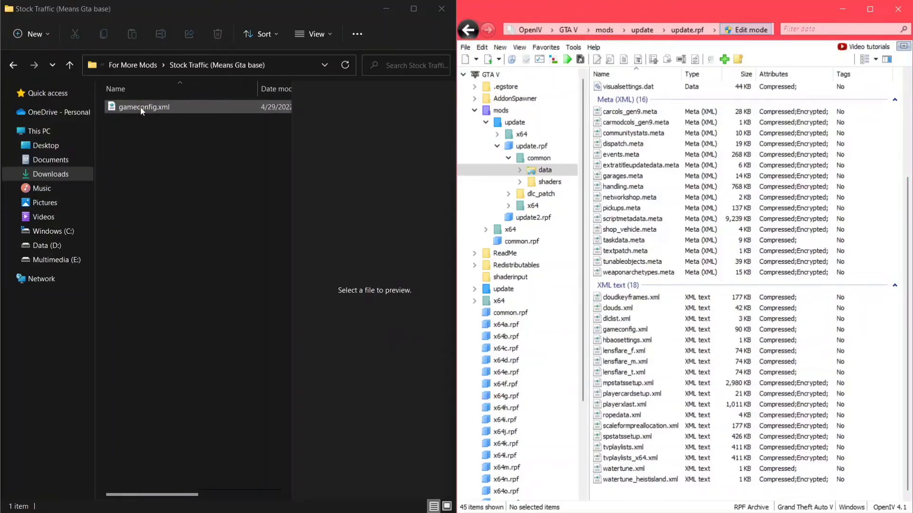
left_click_drag(142, 110, 674, 163)
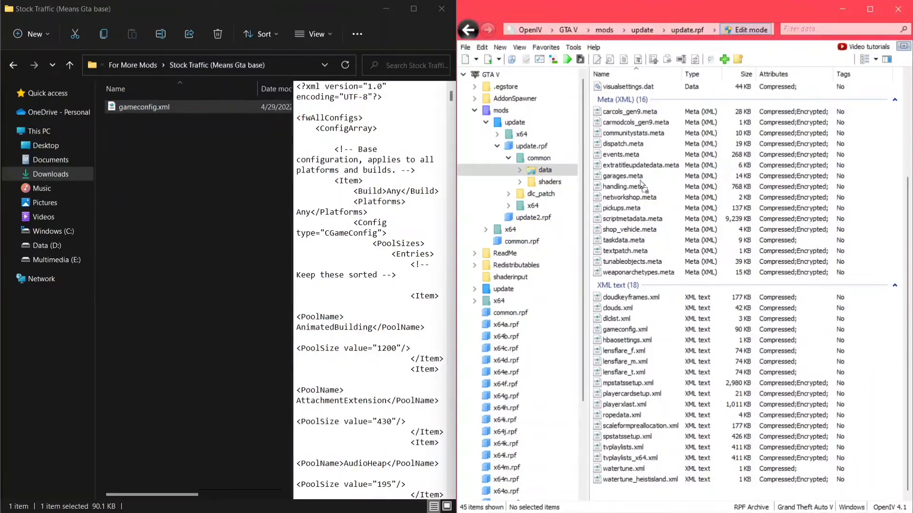
left_click(737, 30)
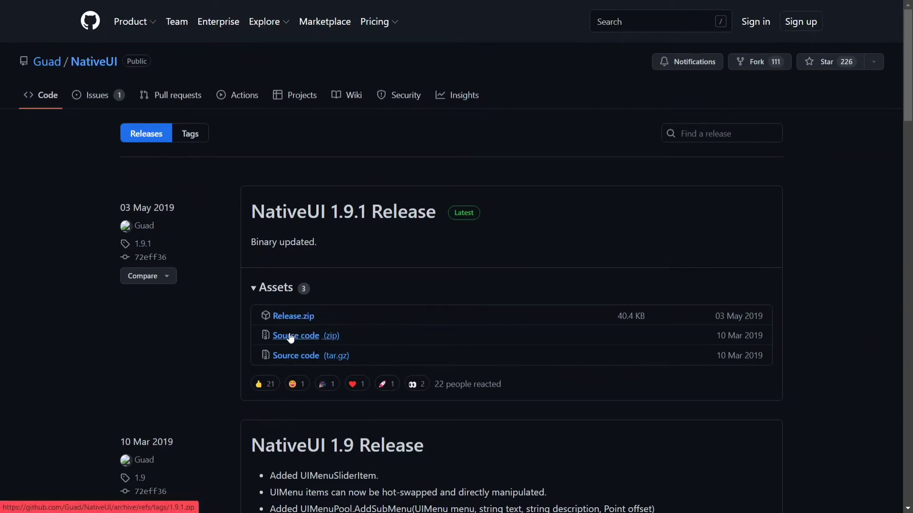
Download Release.zip of NativeUI 1.9.1 from its GitHub releases page and extract it directly into the Downloads folder.
left_click(288, 316)
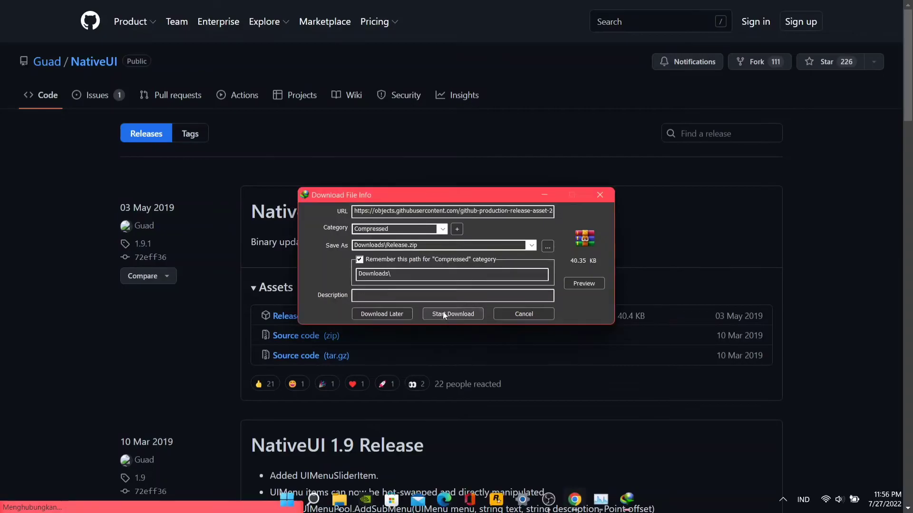
left_click(443, 313)
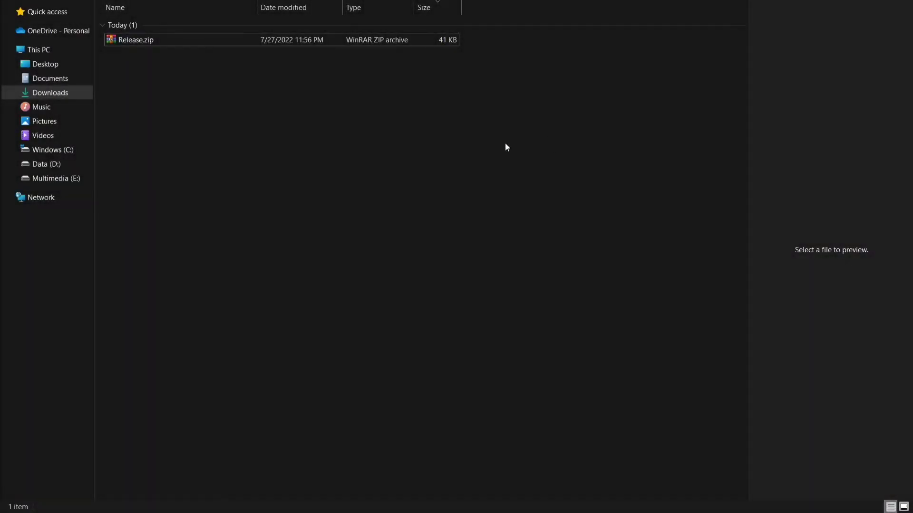
right_click(150, 37)
left_click(208, 221)
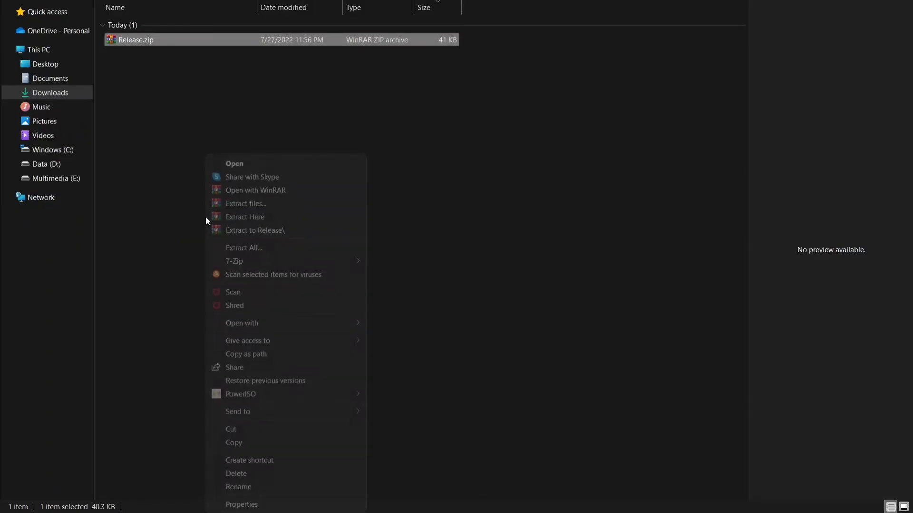
left_click(246, 218)
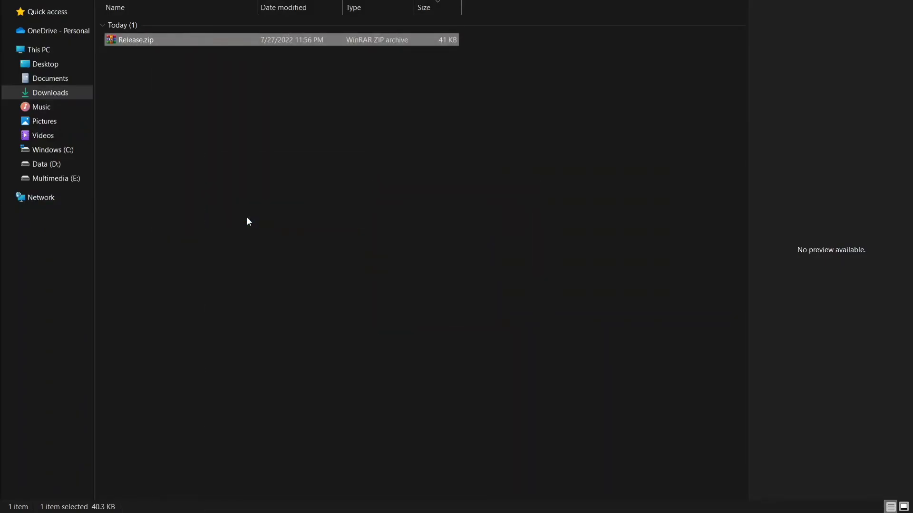
left_click(245, 219)
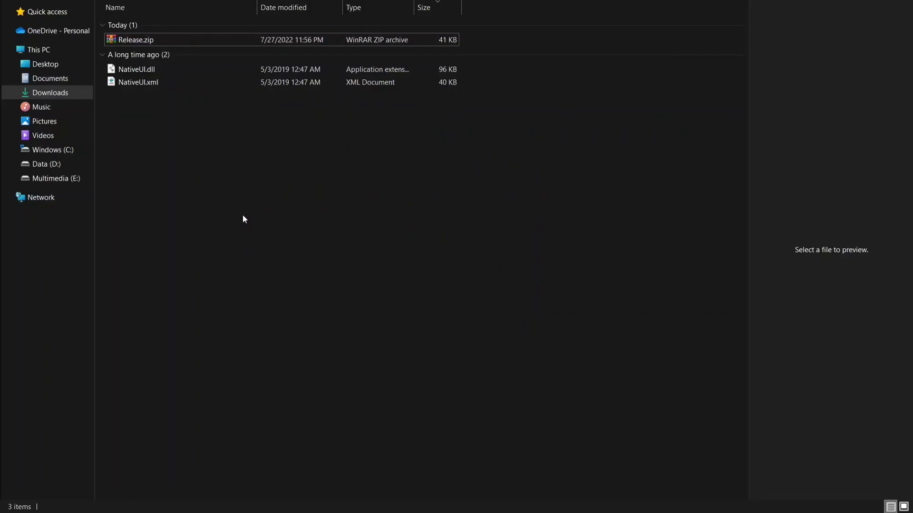
Cut NativeUI.dll and NativeUI.xml from Downloads and open the GTAV folder within Games on Multimedia (E:).
left_click(144, 84)
left_click(135, 70, "shift")
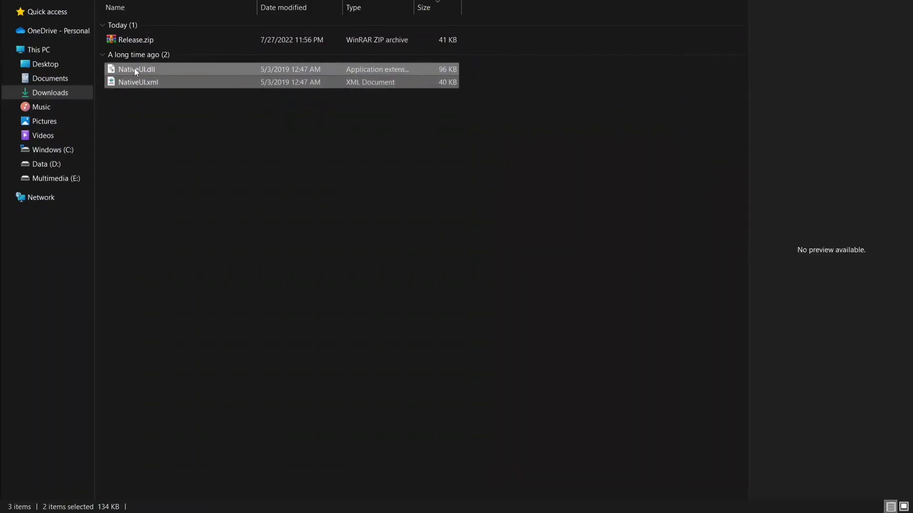
right_click(135, 70)
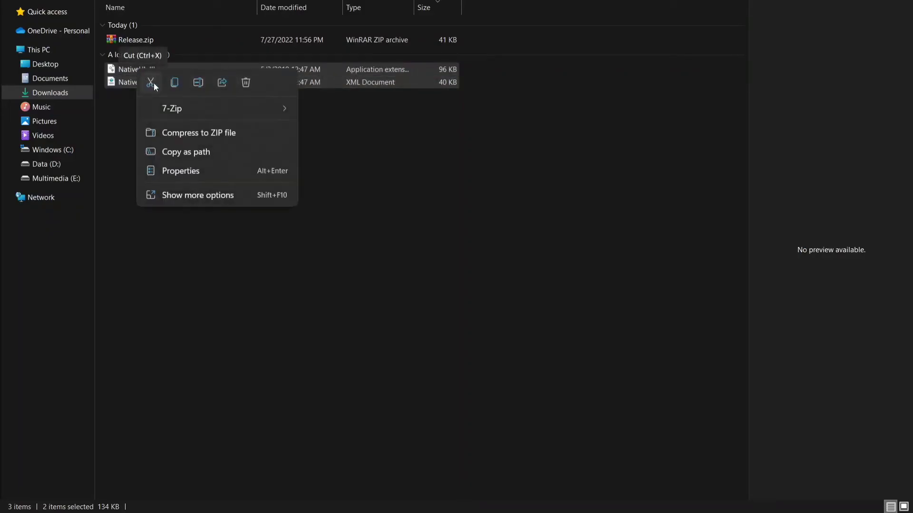
left_click(150, 82)
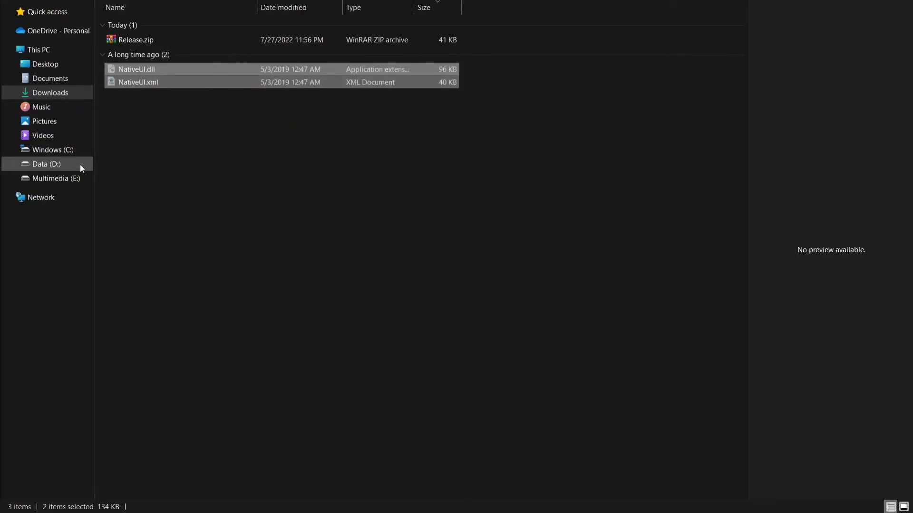
left_click(71, 179)
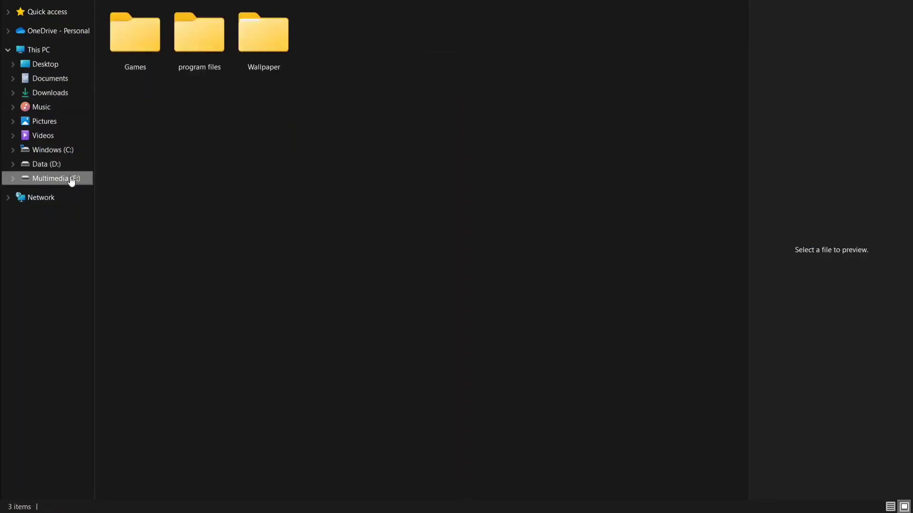
double_click(152, 19)
double_click(151, 40)
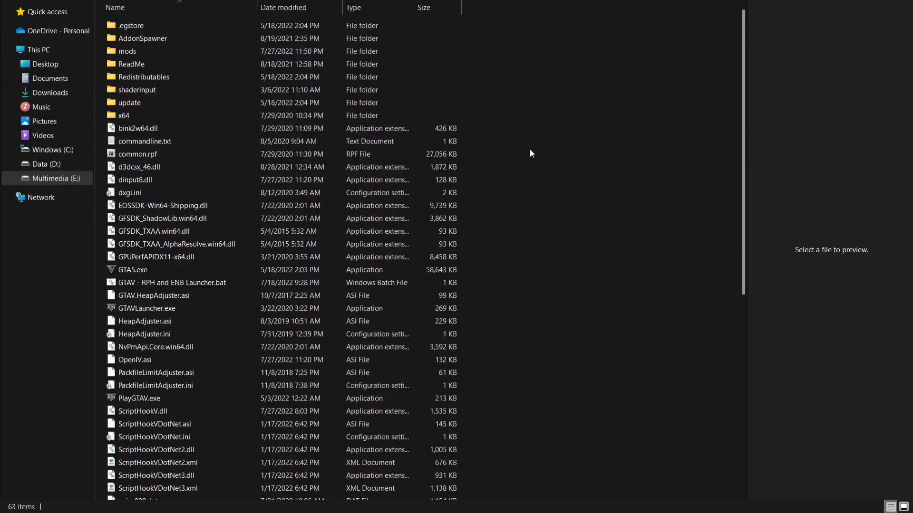
Create a new folder named scripts in the GTAV game folder.
right_click(498, 139)
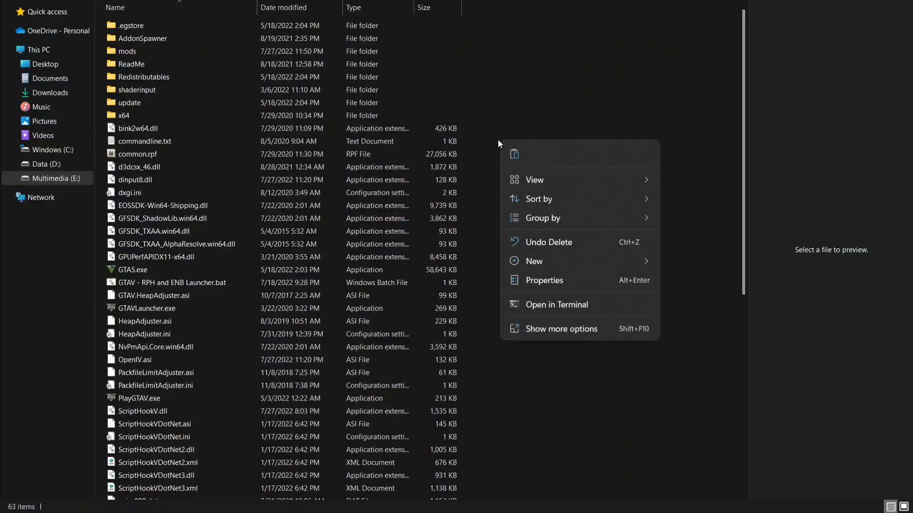
mouse_move(521, 264)
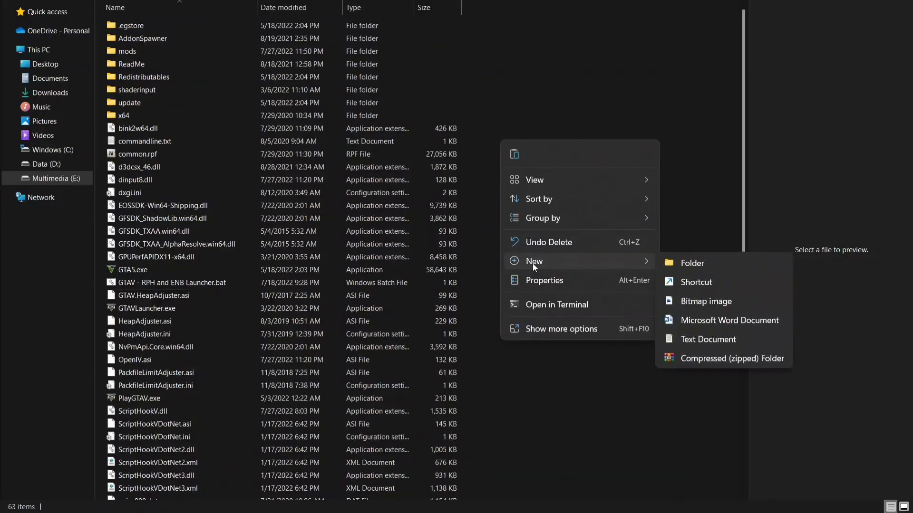
left_click(681, 262)
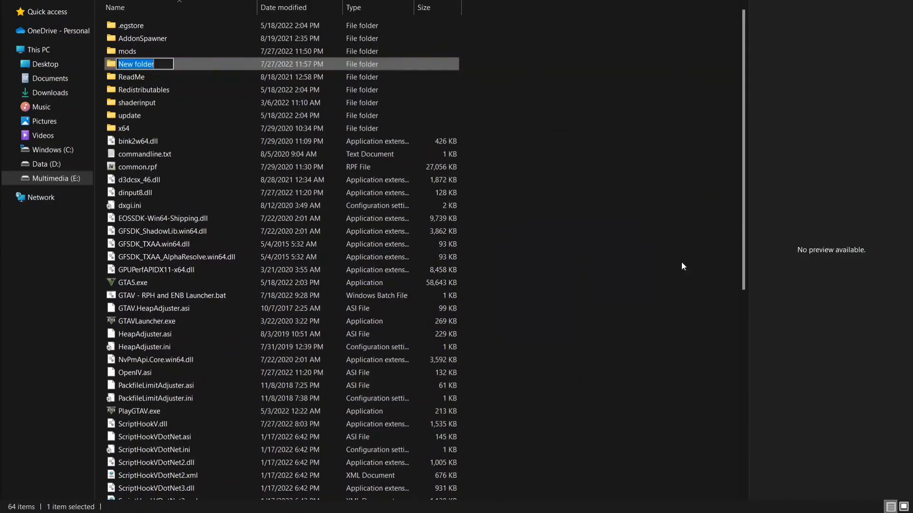
type("sc")
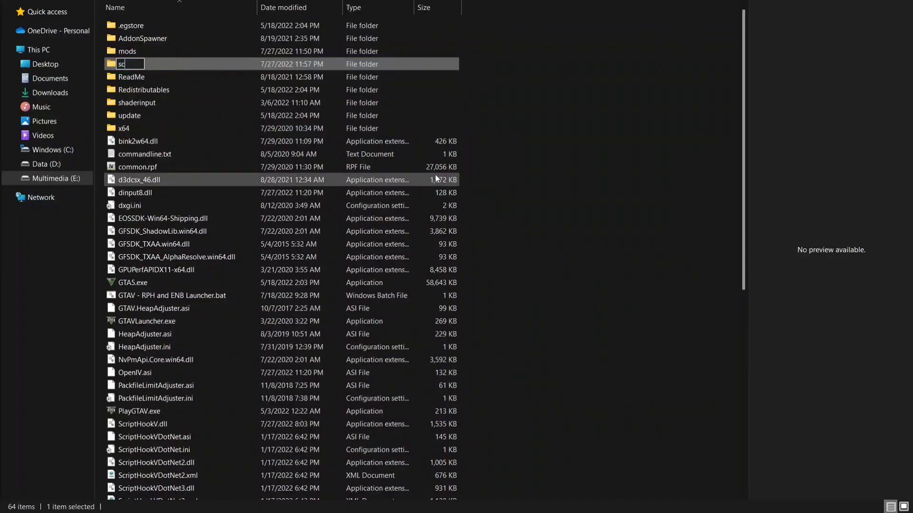
type("ripts")
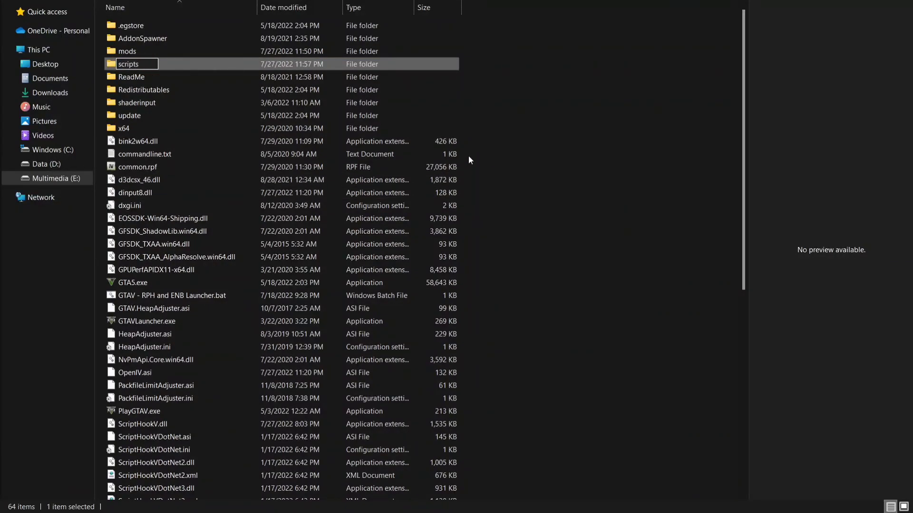
left_click(556, 150)
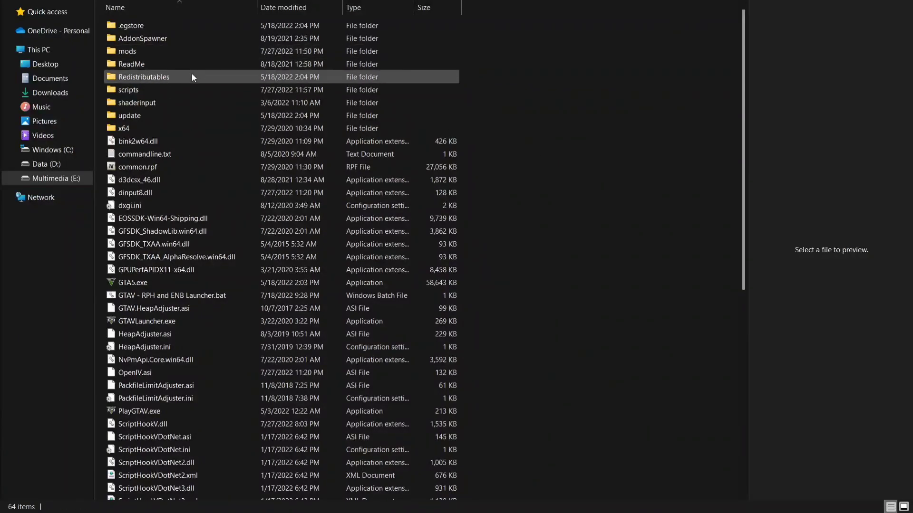
Paste the cut NativeUI.dll and NativeUI.xml files into the scripts folder.
double_click(135, 90)
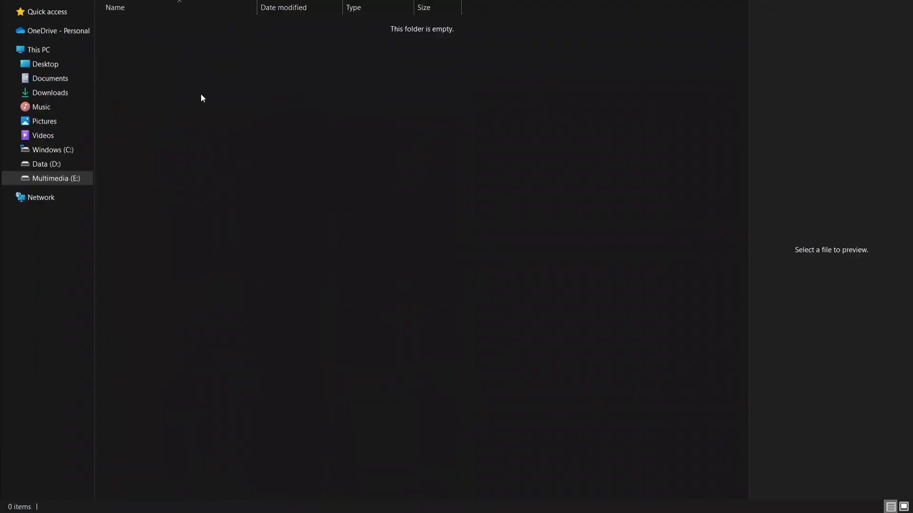
right_click(205, 103)
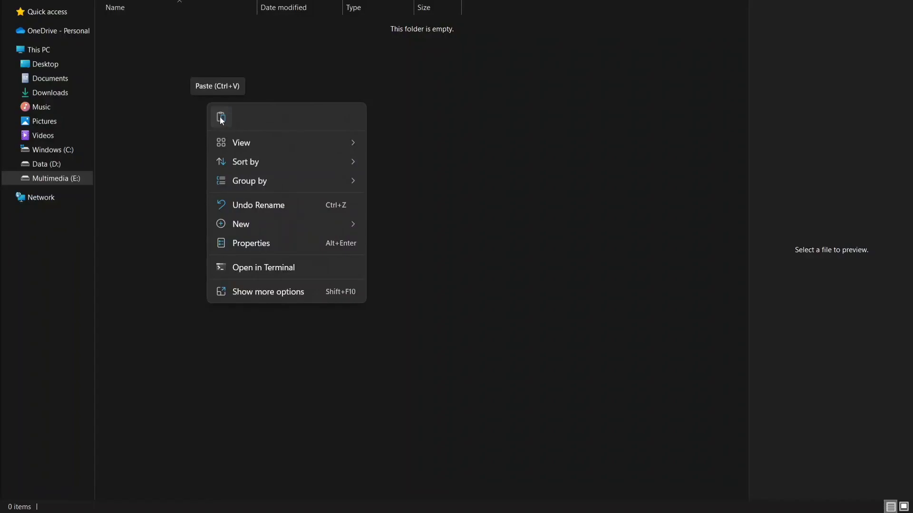
left_click(221, 118)
left_click(221, 121)
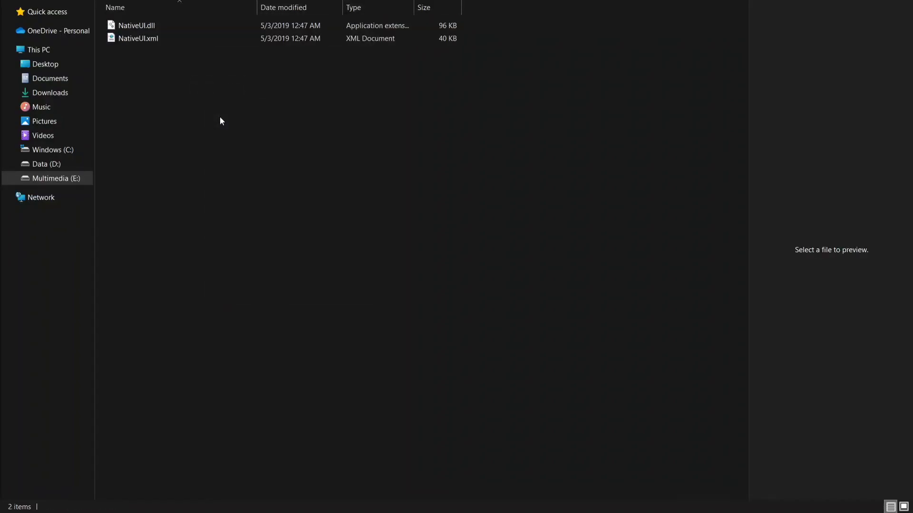